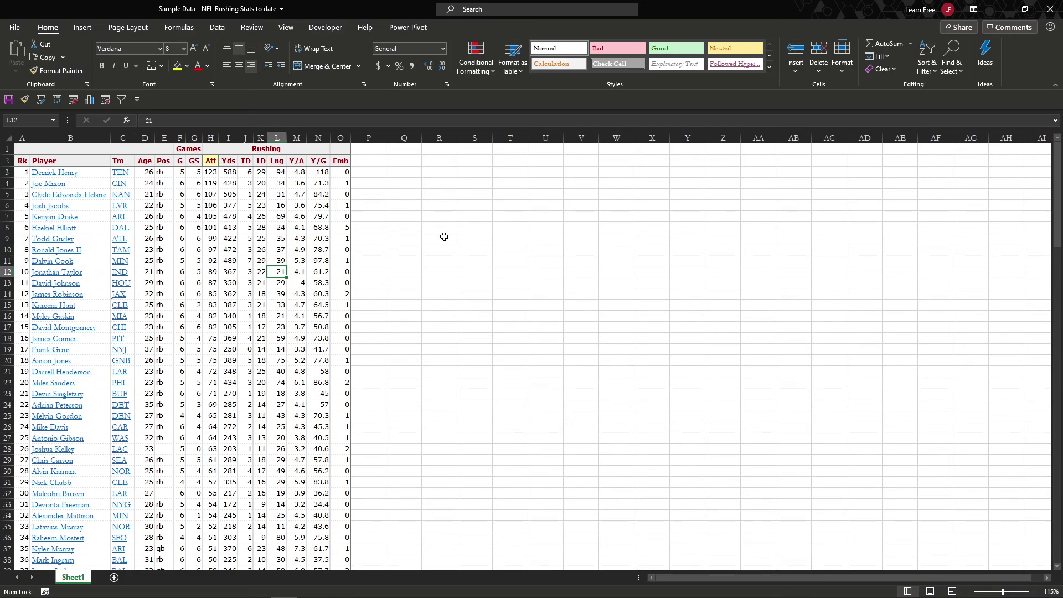
{"action": "left_click", "coordinate": [83, 28]}
{"action": "left_click", "coordinate": [282, 239]}
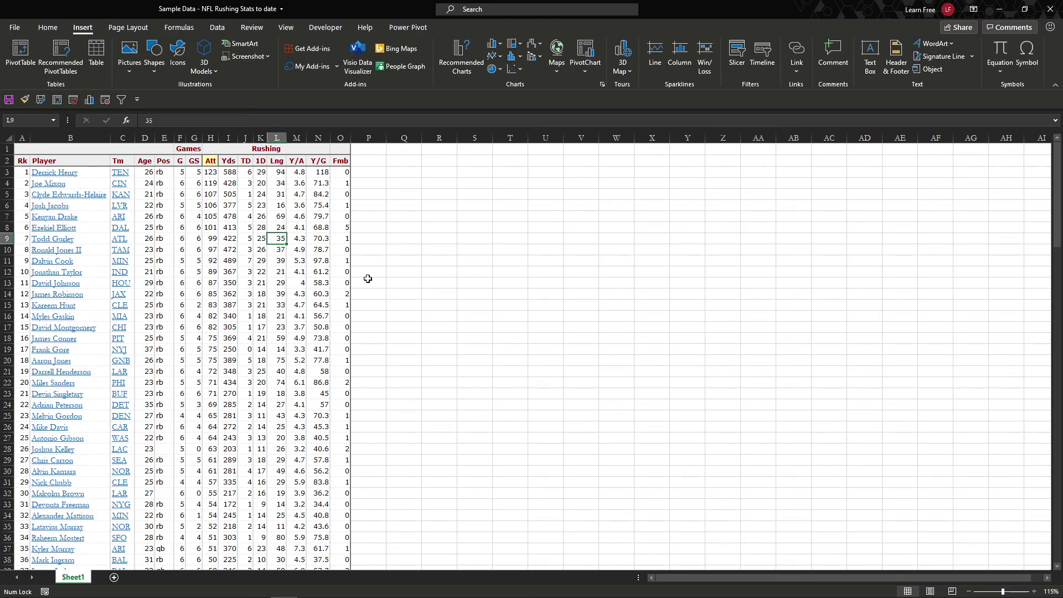
{"action": "left_click", "coordinate": [48, 28]}
{"action": "left_click", "coordinate": [545, 283]}
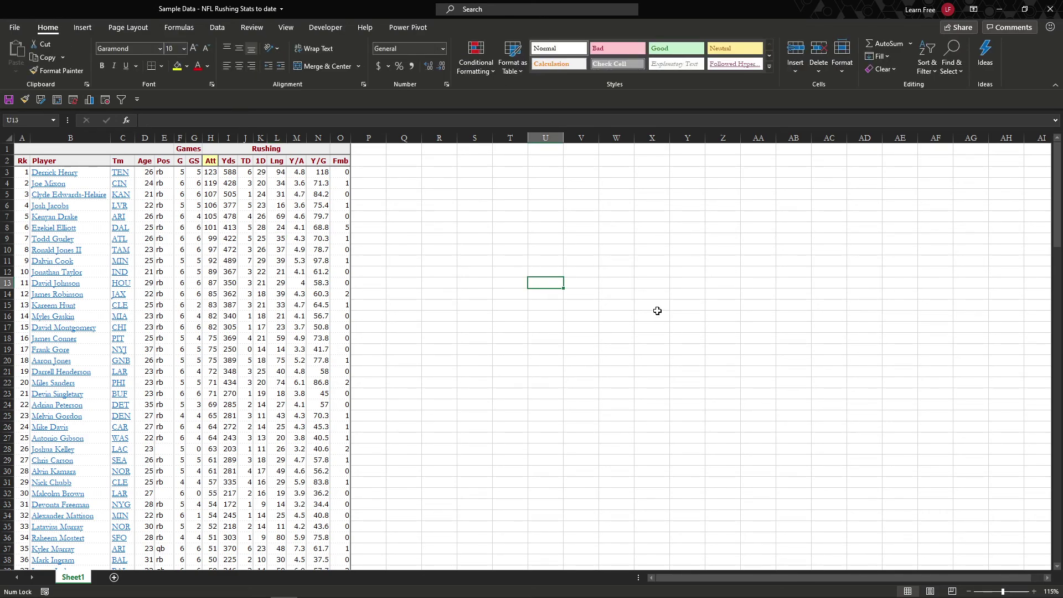
Step: Create a PivotTable on a new worksheet from the stats range Sheet1!$A$2:$O$151, checking that the range reaches the last data row
{"action": "left_click", "coordinate": [297, 271]}
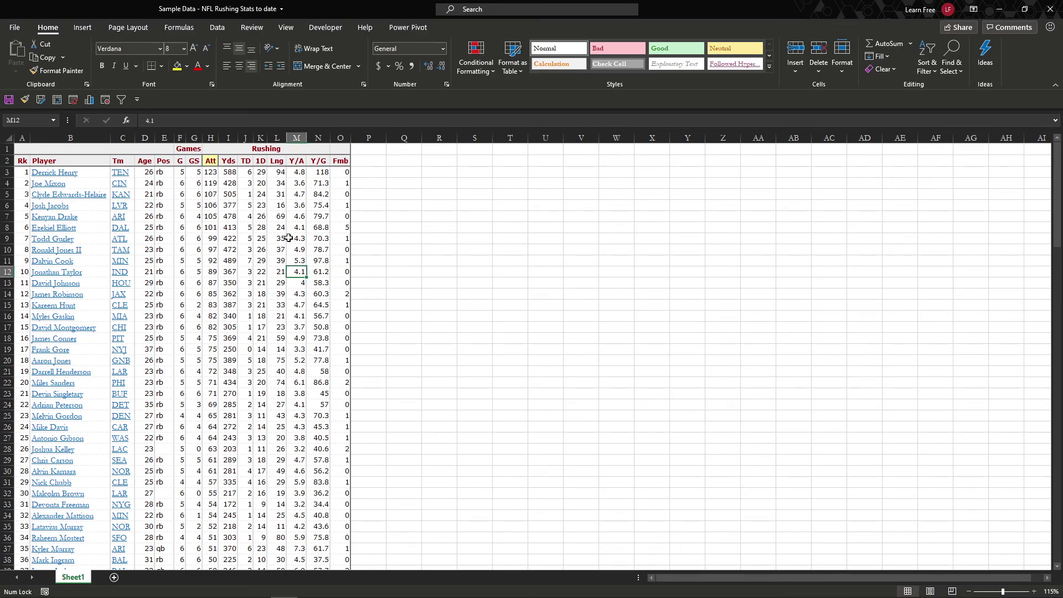
{"action": "left_click", "coordinate": [82, 27]}
{"action": "left_click", "coordinate": [20, 55]}
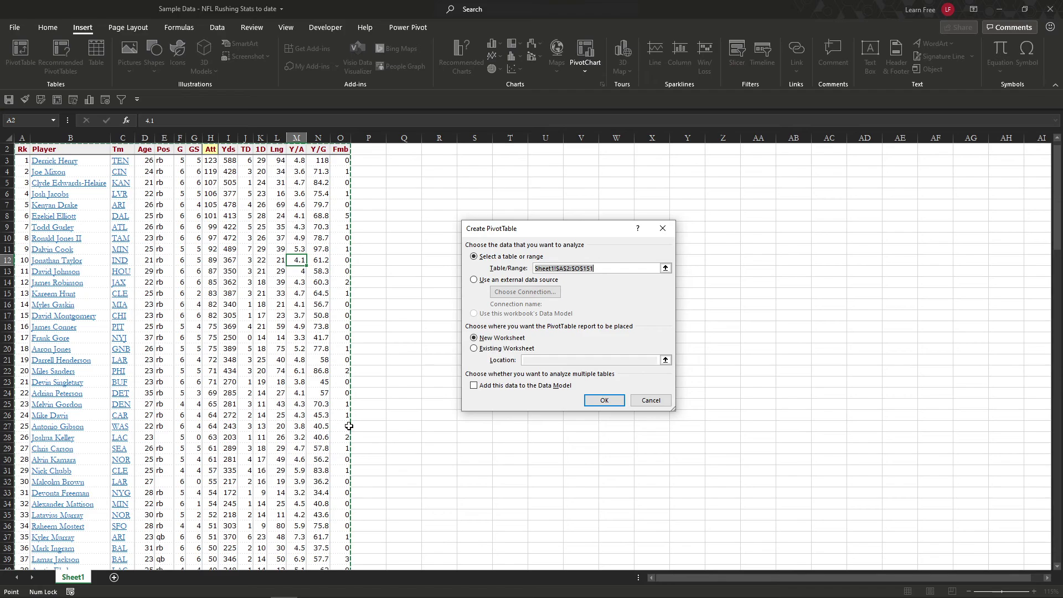
{"action": "scroll", "coordinate": [257, 360], "scroll_direction": "down", "scroll_amount": 15}
{"action": "scroll", "coordinate": [258, 360], "scroll_direction": "down", "scroll_amount": 20}
{"action": "scroll", "coordinate": [265, 363], "scroll_direction": "up", "scroll_amount": 6}
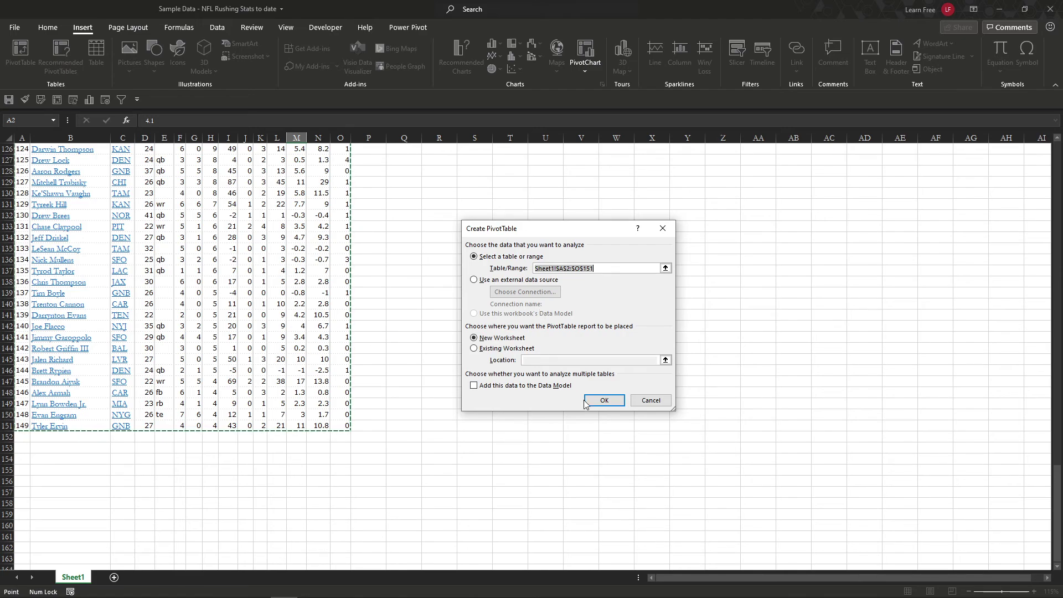
{"action": "left_click", "coordinate": [604, 400]}
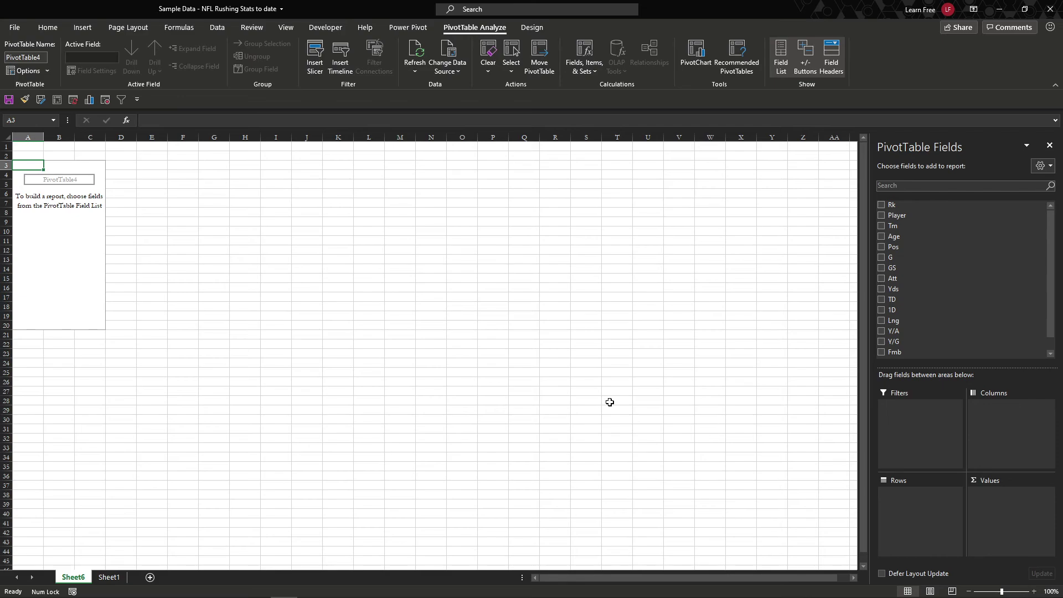
Step: Set Rk as the PivotTable's report filter and Player as its row field
{"action": "left_click_drag", "start_coordinate": [948, 211], "coordinate": [935, 440]}
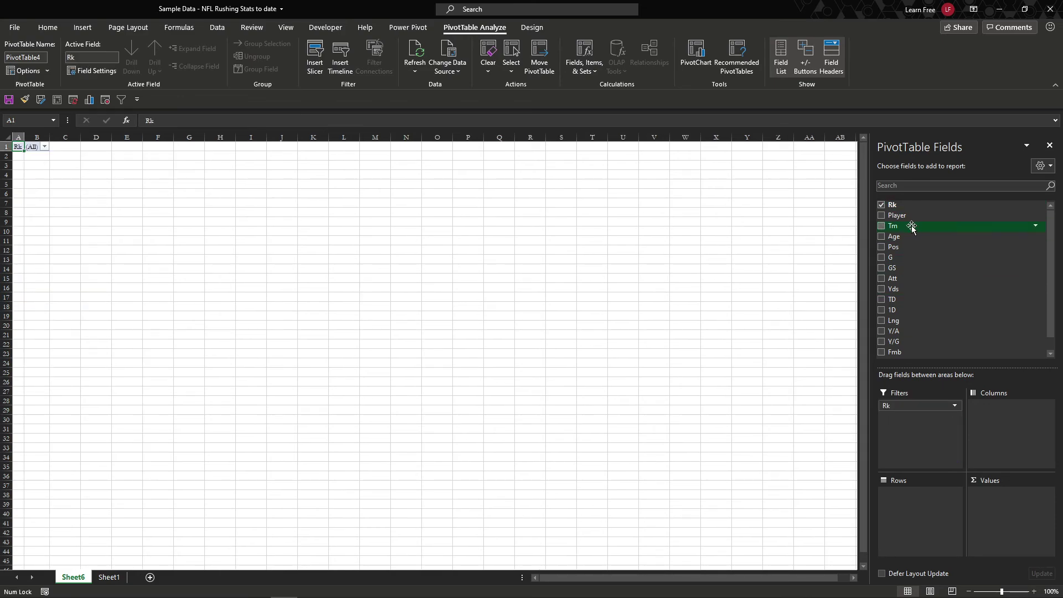
{"action": "left_click_drag", "start_coordinate": [926, 217], "coordinate": [919, 496]}
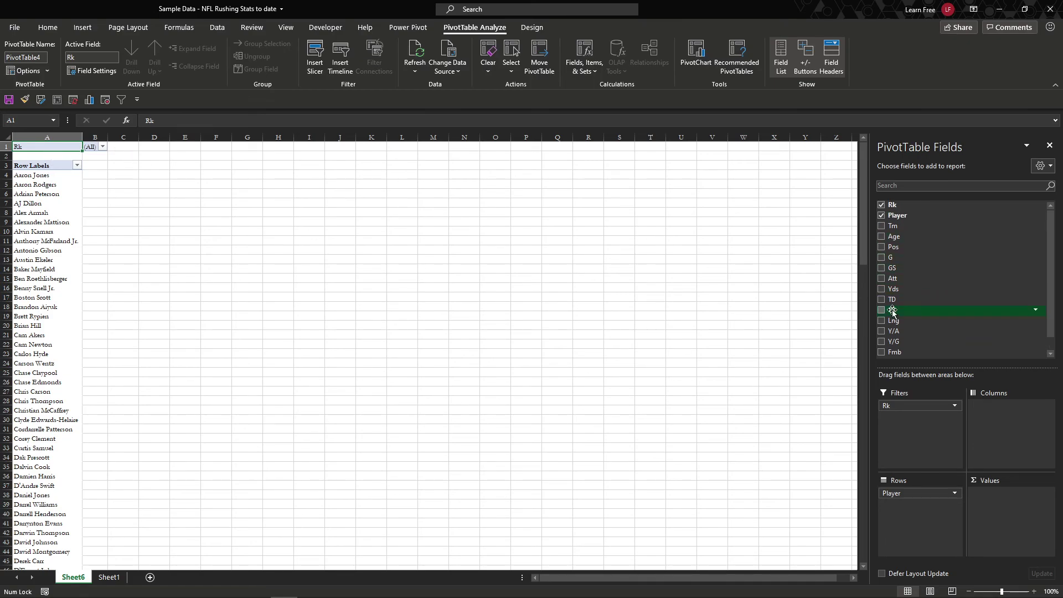
Step: Review the row 2 column headings of the source data on Sheet1, and return to the PivotTable on Sheet6
{"action": "left_click", "coordinate": [109, 578]}
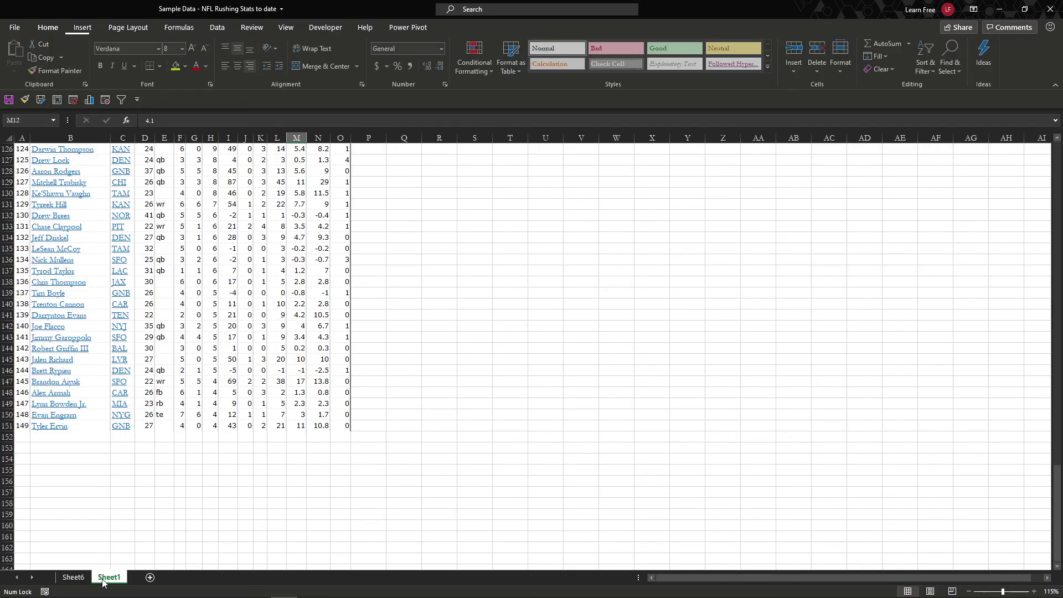
{"action": "scroll", "coordinate": [531, 354], "scroll_direction": "up", "scroll_amount": 19}
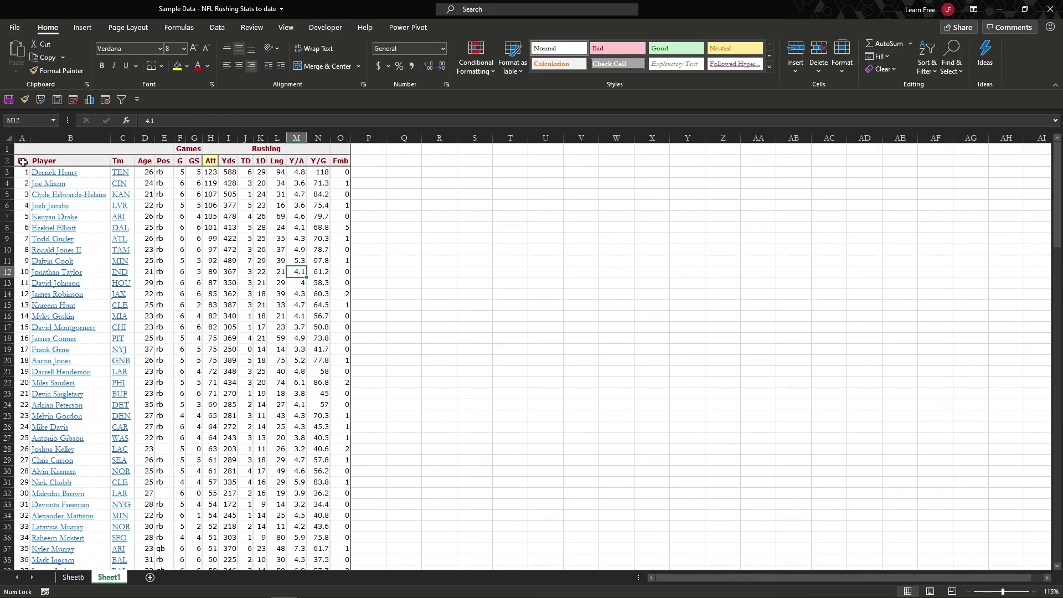
{"action": "left_click_drag", "start_coordinate": [20, 161], "coordinate": [343, 163]}
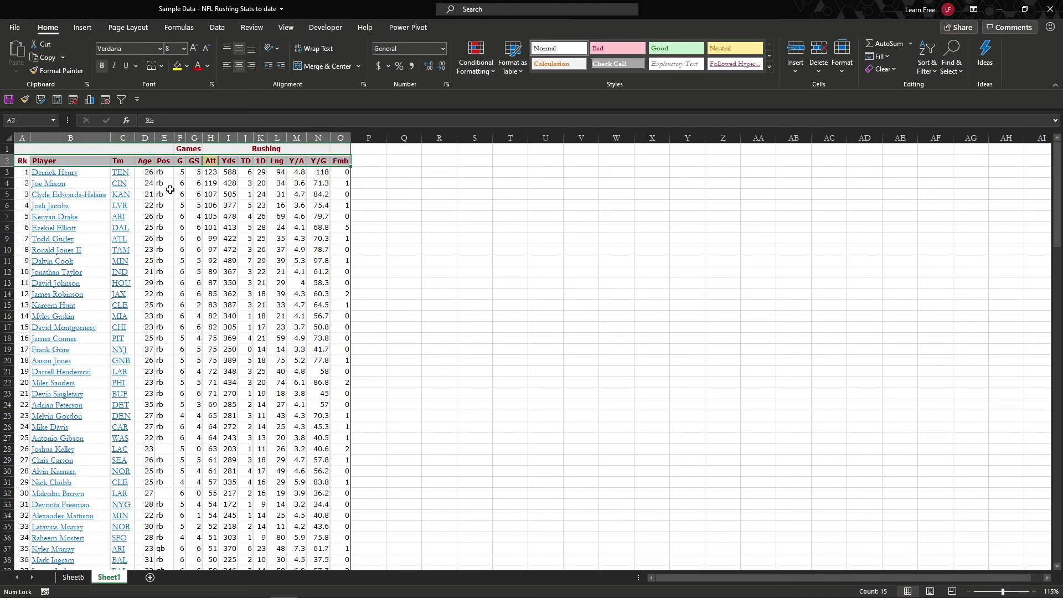
{"action": "left_click", "coordinate": [342, 173]}
{"action": "left_click", "coordinate": [340, 182]}
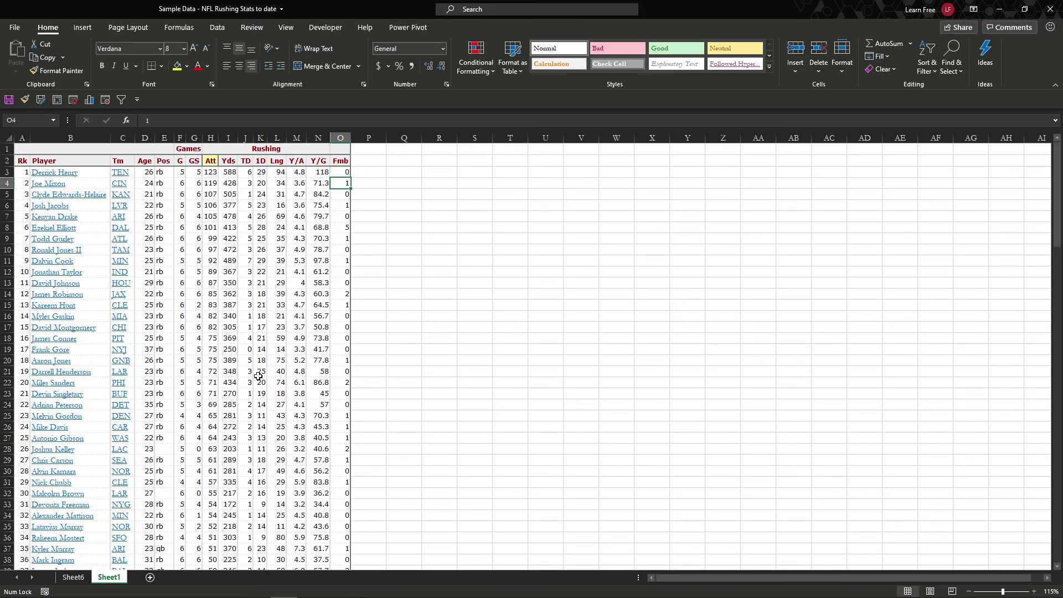
{"action": "left_click", "coordinate": [73, 578]}
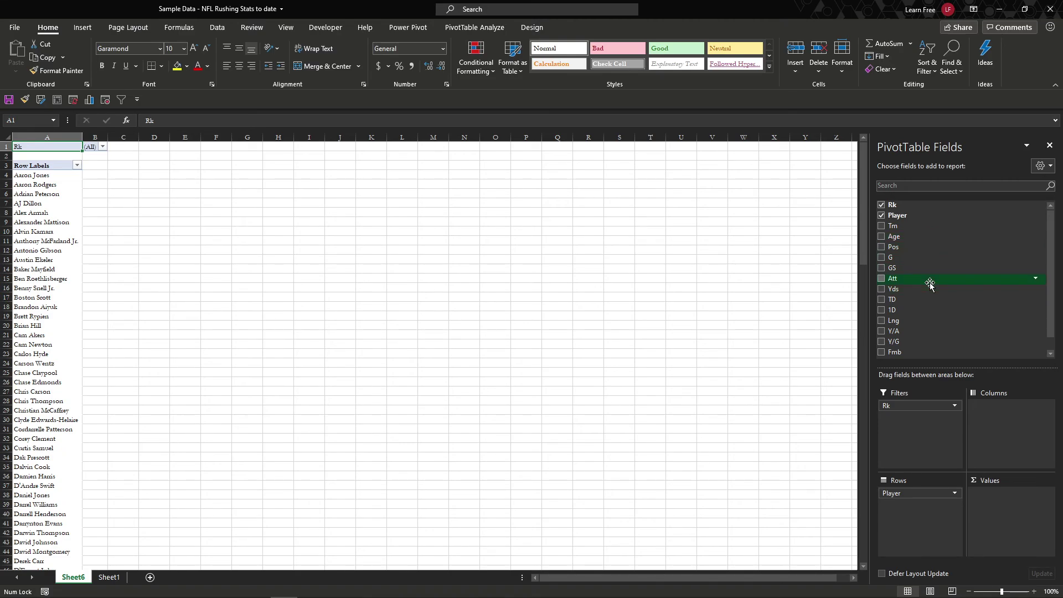
Step: Add the sums of Yds, Y/A, TD, 1D and Fmb as the PivotTable's values, in that order
{"action": "left_click_drag", "start_coordinate": [930, 289], "coordinate": [983, 490]}
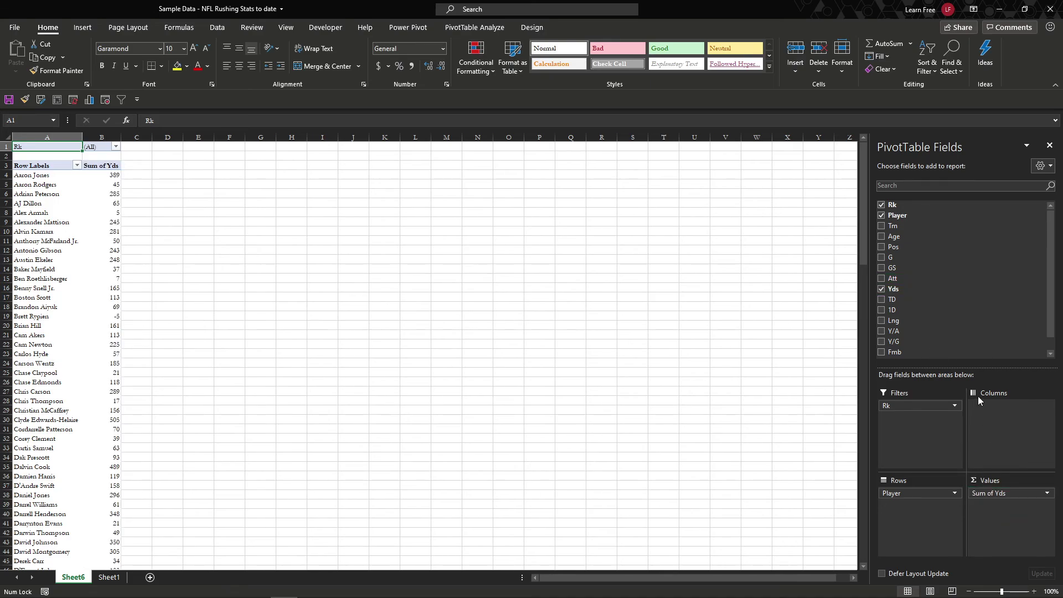
{"action": "left_click_drag", "start_coordinate": [925, 299], "coordinate": [1000, 519]}
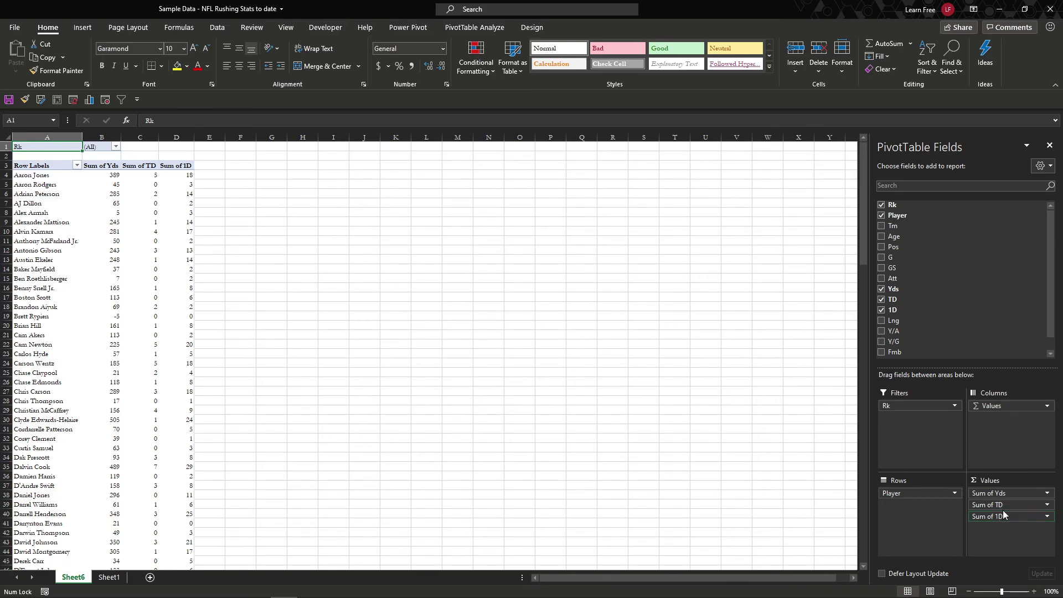
{"action": "scroll", "coordinate": [940, 319], "scroll_direction": "down", "scroll_amount": 1}
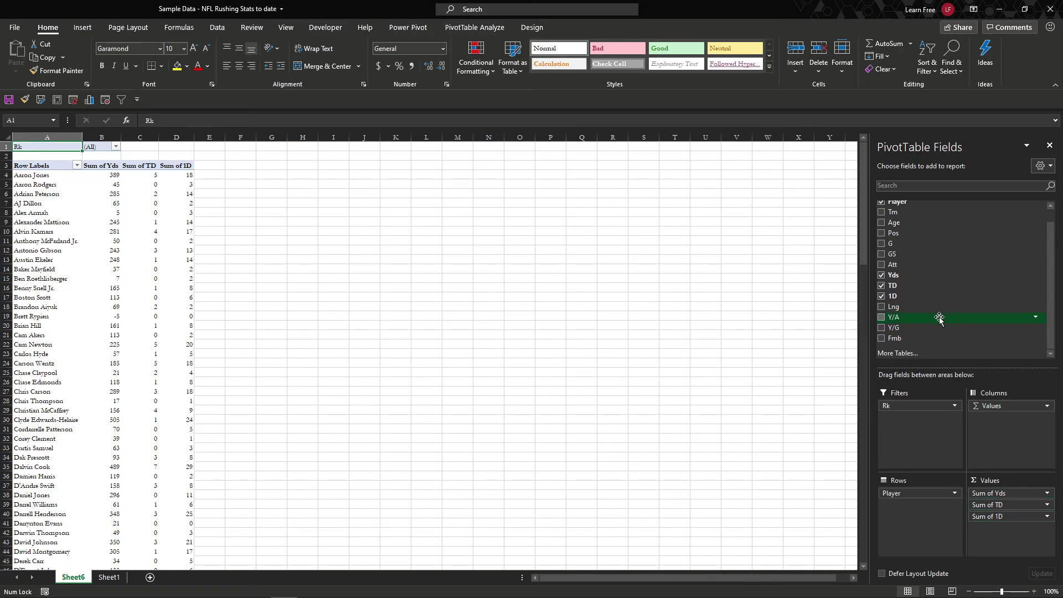
{"action": "left_click_drag", "start_coordinate": [936, 339], "coordinate": [1005, 540]}
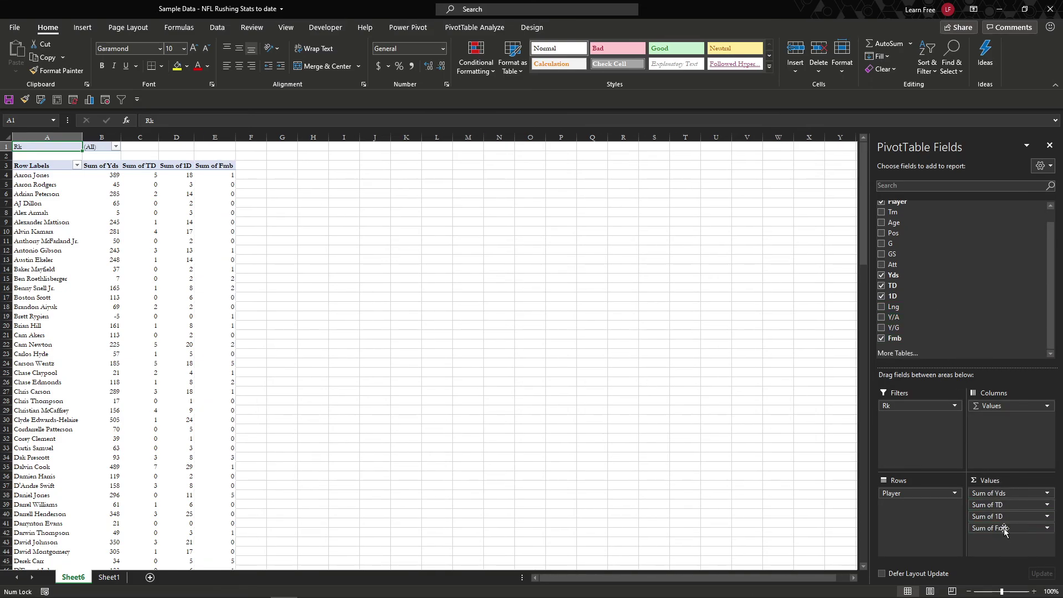
{"action": "left_click_drag", "start_coordinate": [941, 330], "coordinate": [1003, 506]}
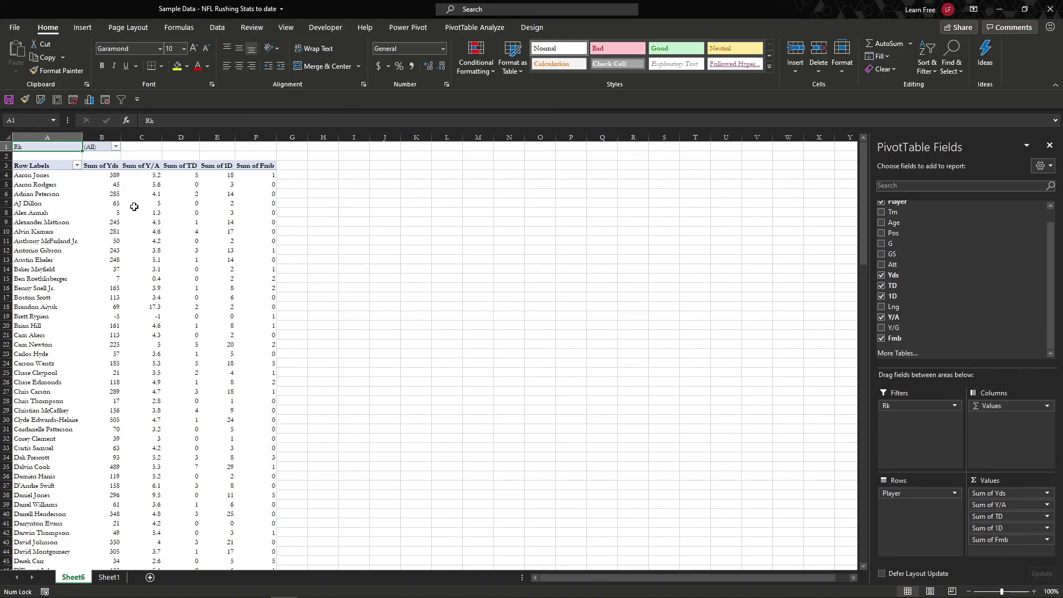
Step: Insert slicers for Rk, Player, Tm, Pos, Yds, TD and Fmb
{"action": "left_click", "coordinate": [83, 28]}
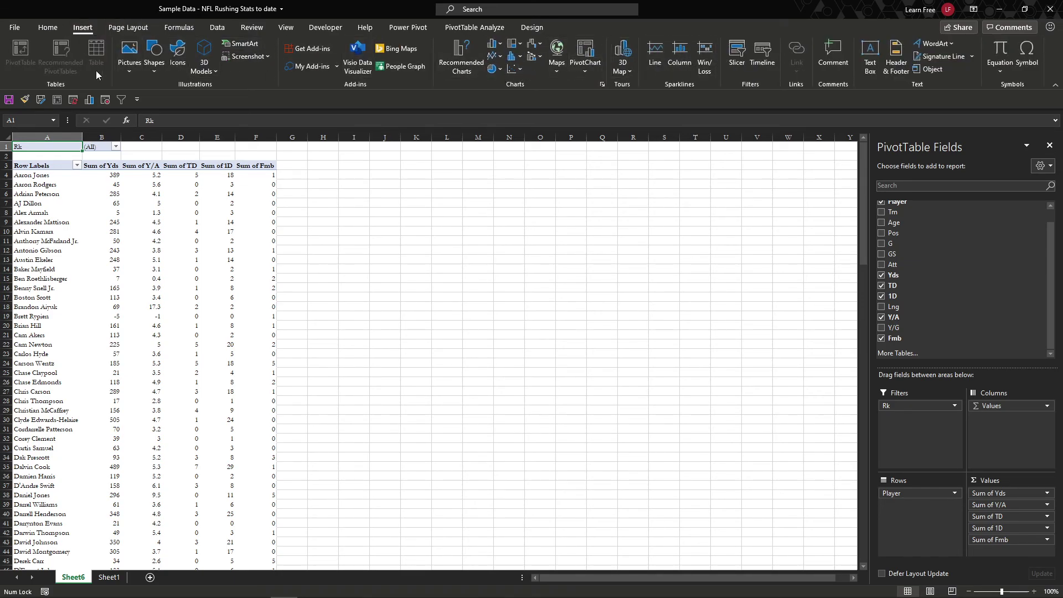
{"action": "left_click", "coordinate": [730, 59]}
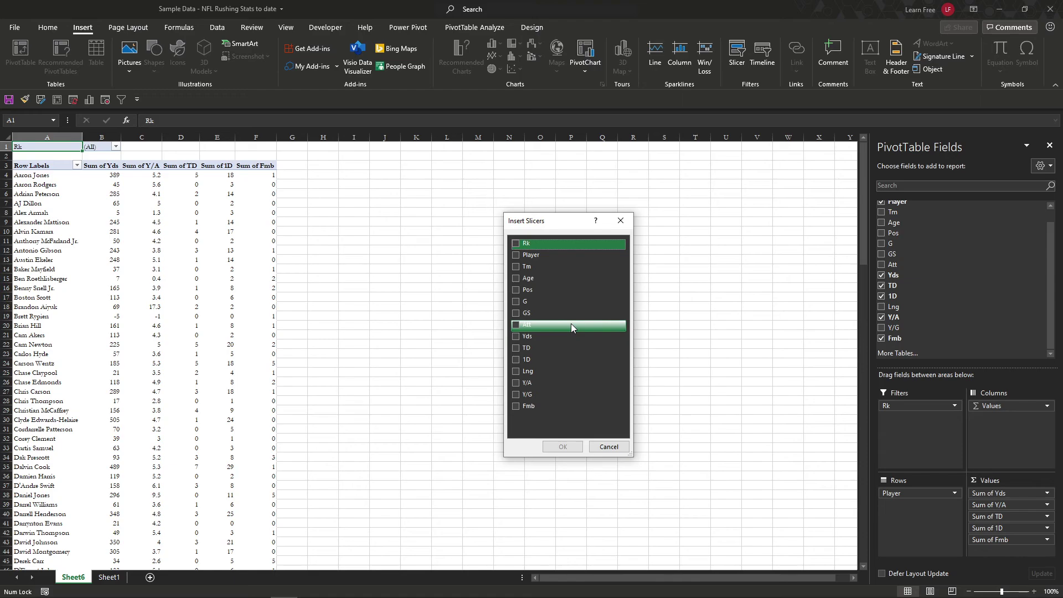
{"action": "left_click", "coordinate": [515, 245]}
{"action": "left_click", "coordinate": [515, 256]}
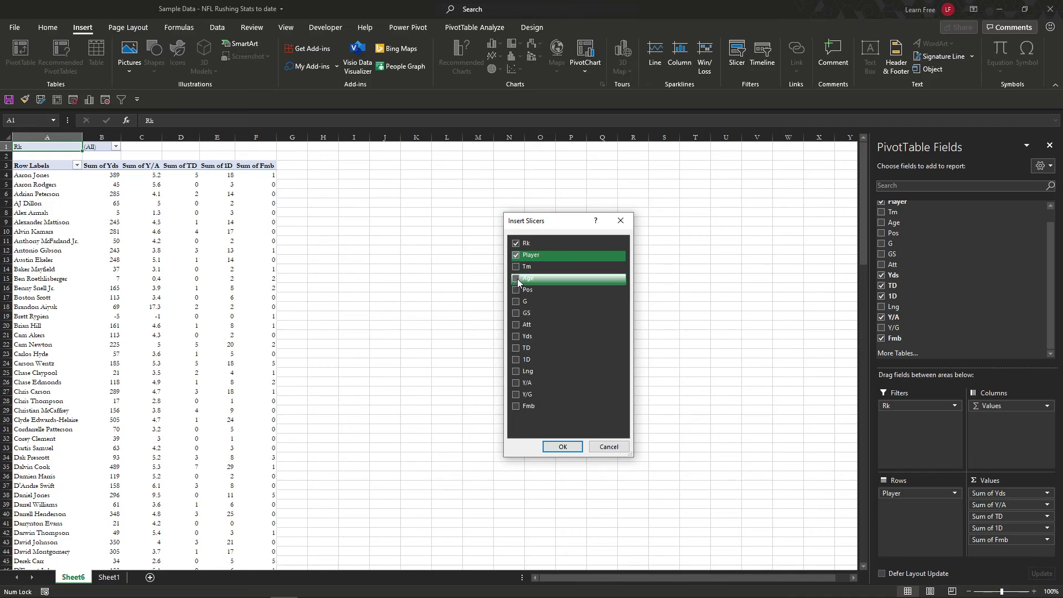
{"action": "left_click", "coordinate": [515, 267]}
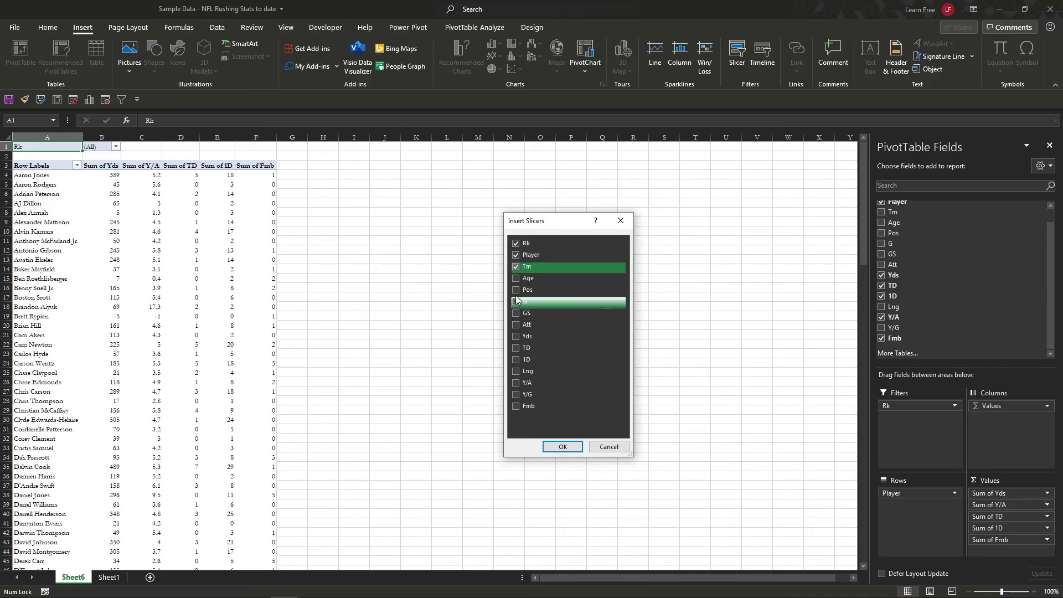
{"action": "left_click", "coordinate": [517, 290]}
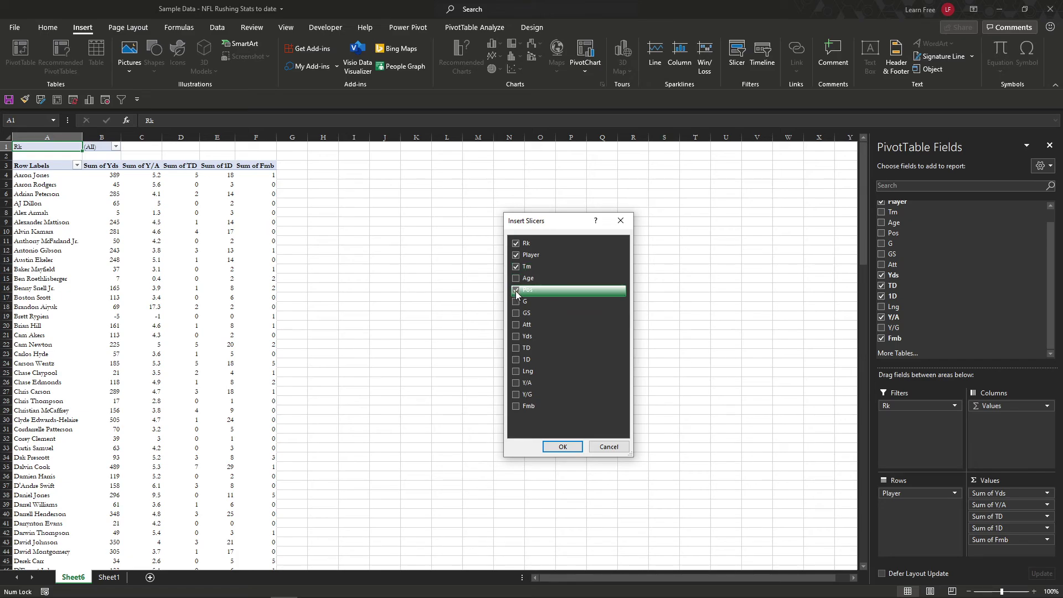
{"action": "left_click", "coordinate": [515, 338]}
{"action": "left_click", "coordinate": [515, 349]}
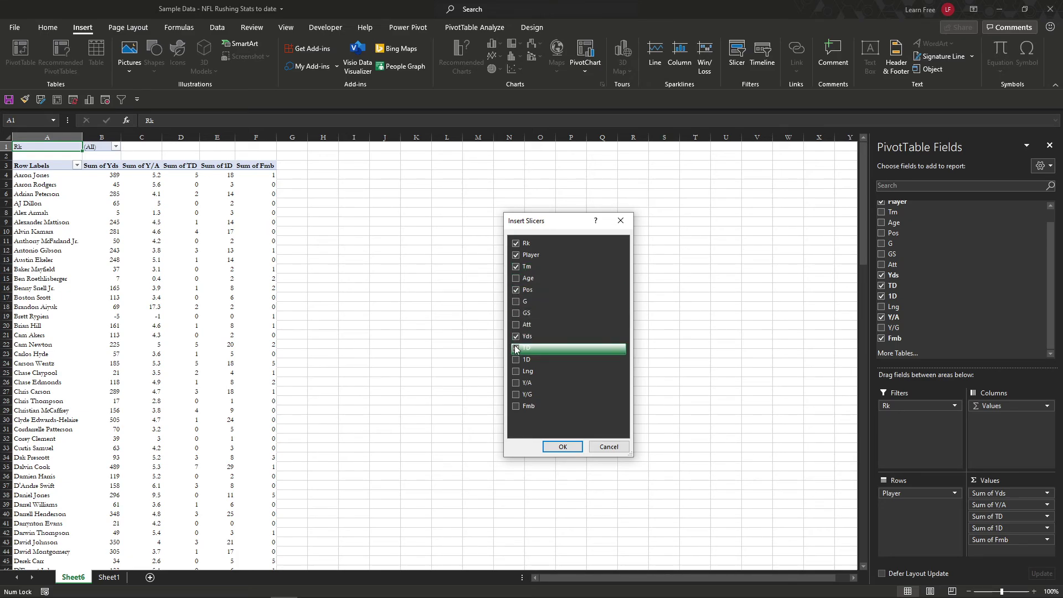
{"action": "left_click", "coordinate": [516, 360]}
{"action": "left_click", "coordinate": [516, 407]}
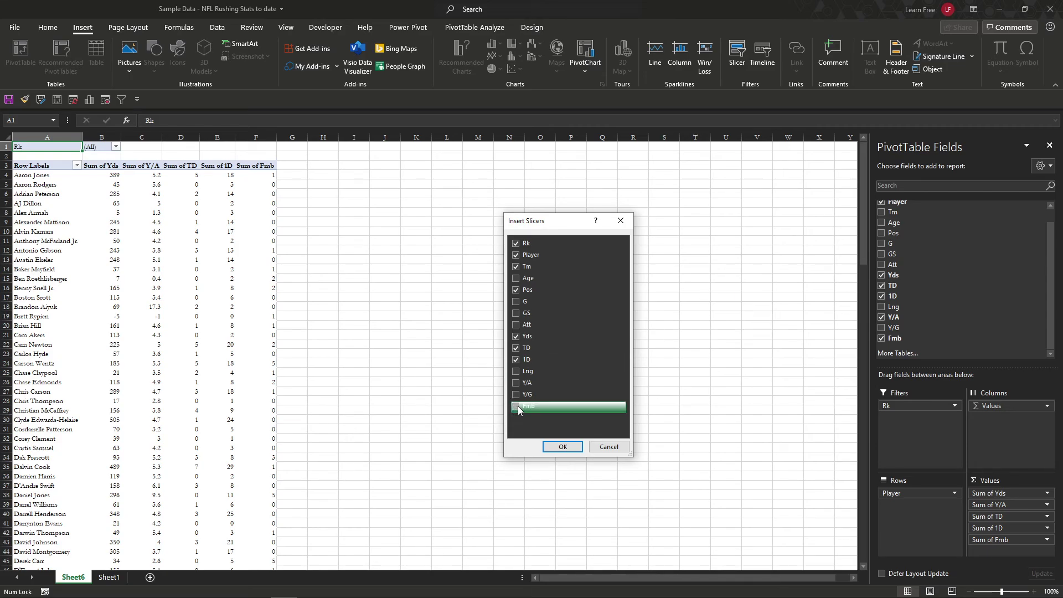
{"action": "left_click", "coordinate": [516, 360]}
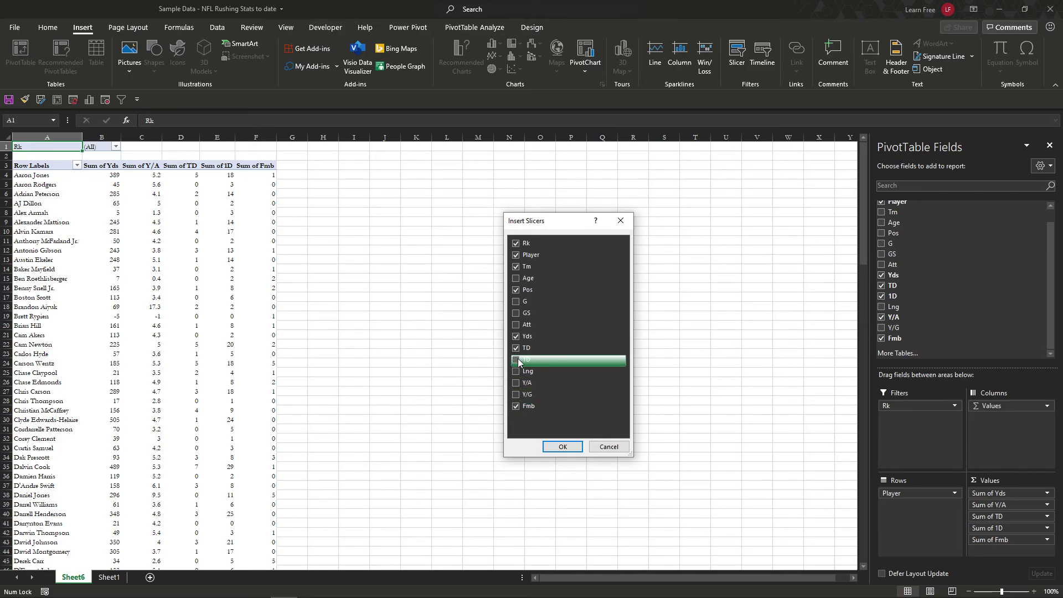
{"action": "left_click", "coordinate": [553, 448]}
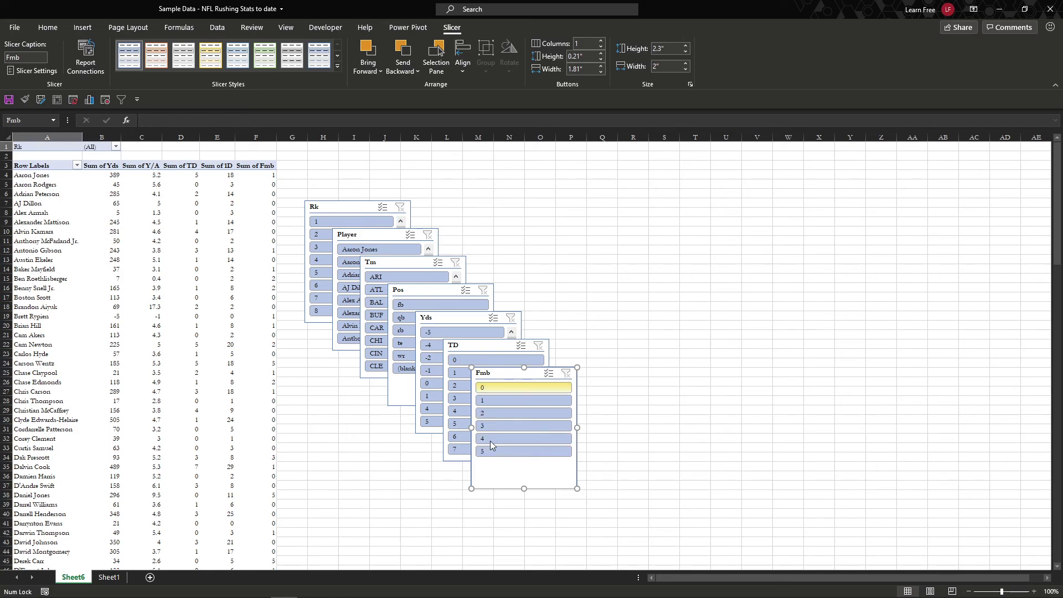
Step: Line up the Pos, Yds, TD and Fmb slicers side by side in one row next to the PivotTable
{"action": "left_click_drag", "start_coordinate": [508, 374], "coordinate": [796, 153]}
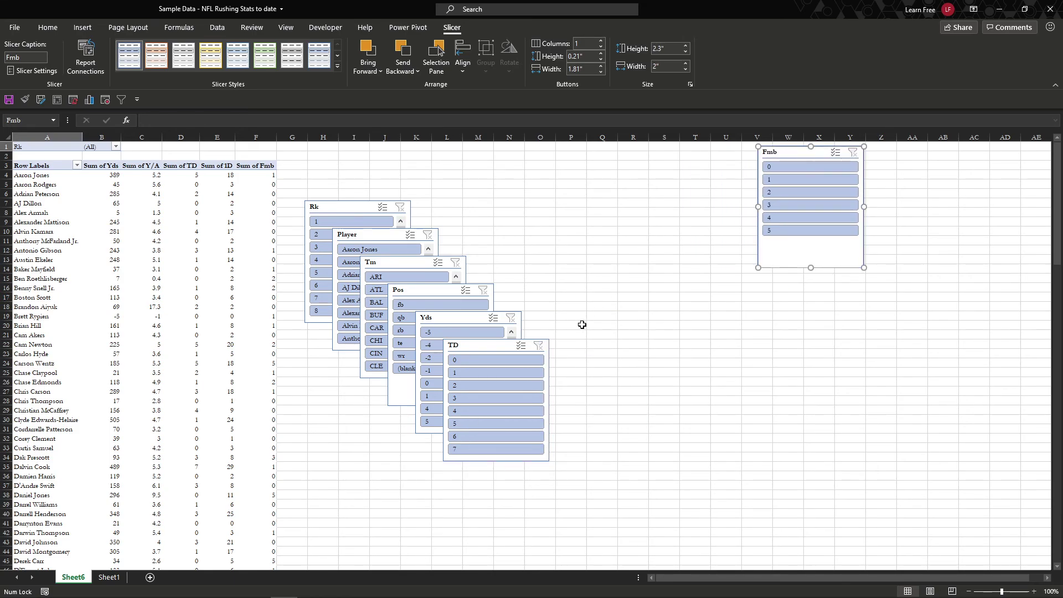
{"action": "left_click_drag", "start_coordinate": [462, 349], "coordinate": [661, 154]}
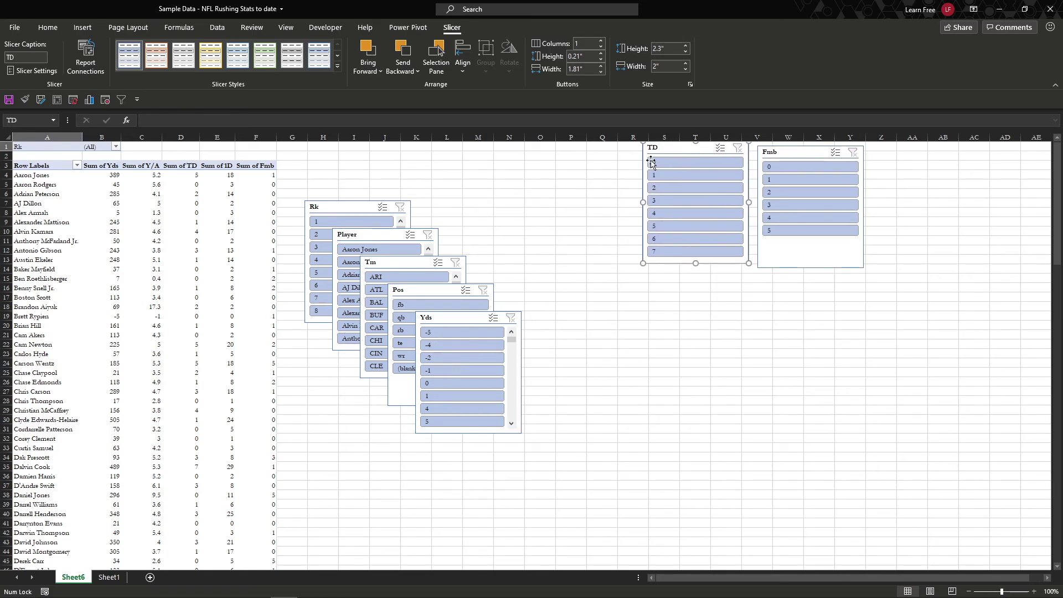
{"action": "left_click_drag", "start_coordinate": [494, 308], "coordinate": [601, 146]}
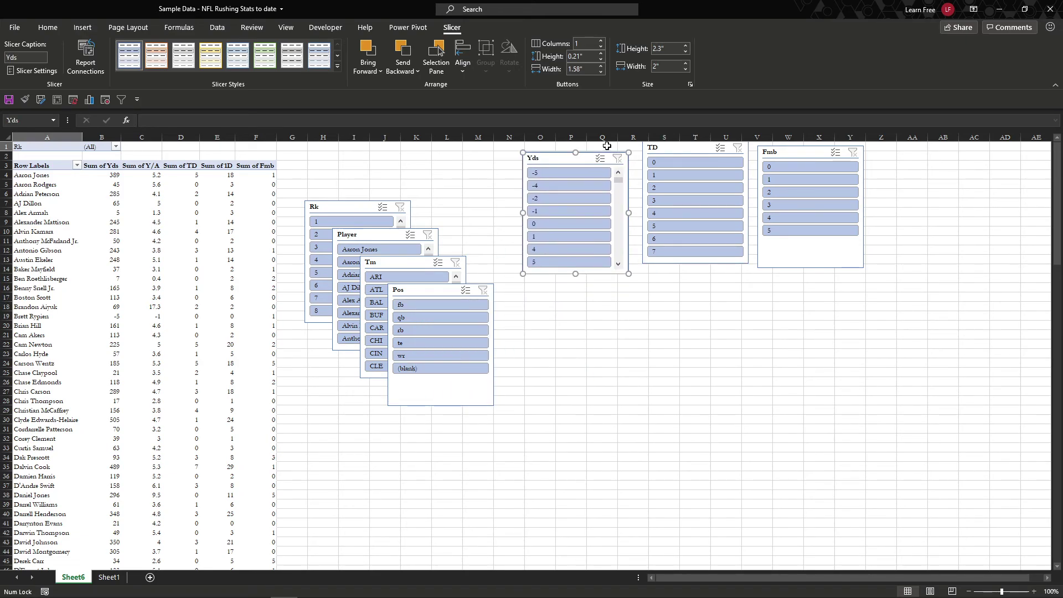
{"action": "left_click_drag", "start_coordinate": [672, 148], "coordinate": [675, 154]}
{"action": "left_click_drag", "start_coordinate": [443, 291], "coordinate": [463, 158]}
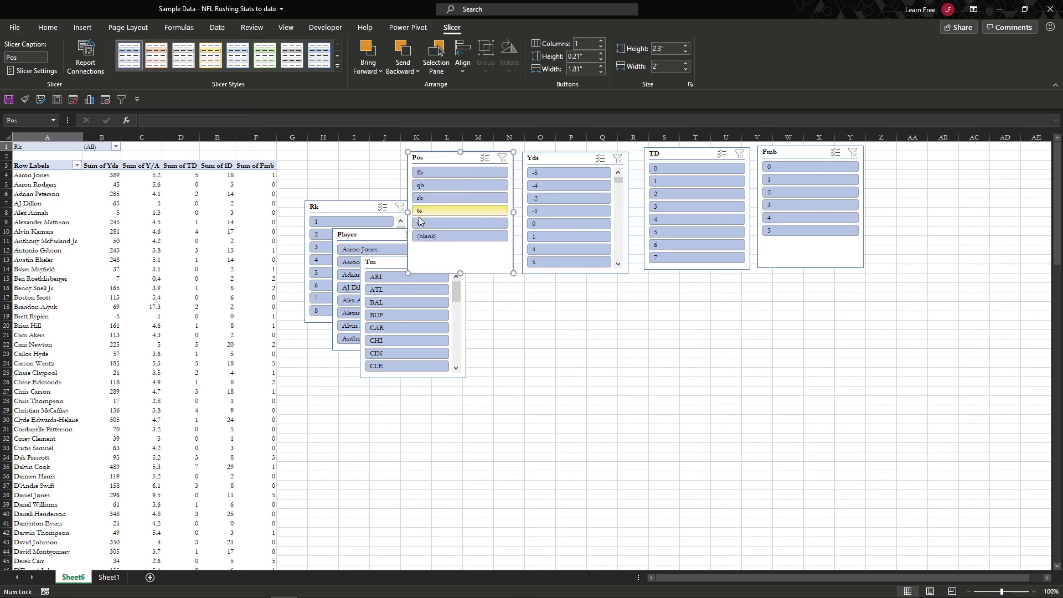
Step: Arrange the Rk, Player and Tm slicers in a second row beneath the Yds, TD and Fmb slicers
{"action": "left_click_drag", "start_coordinate": [387, 262], "coordinate": [791, 286]}
{"action": "left_click_drag", "start_coordinate": [373, 233], "coordinate": [677, 286]}
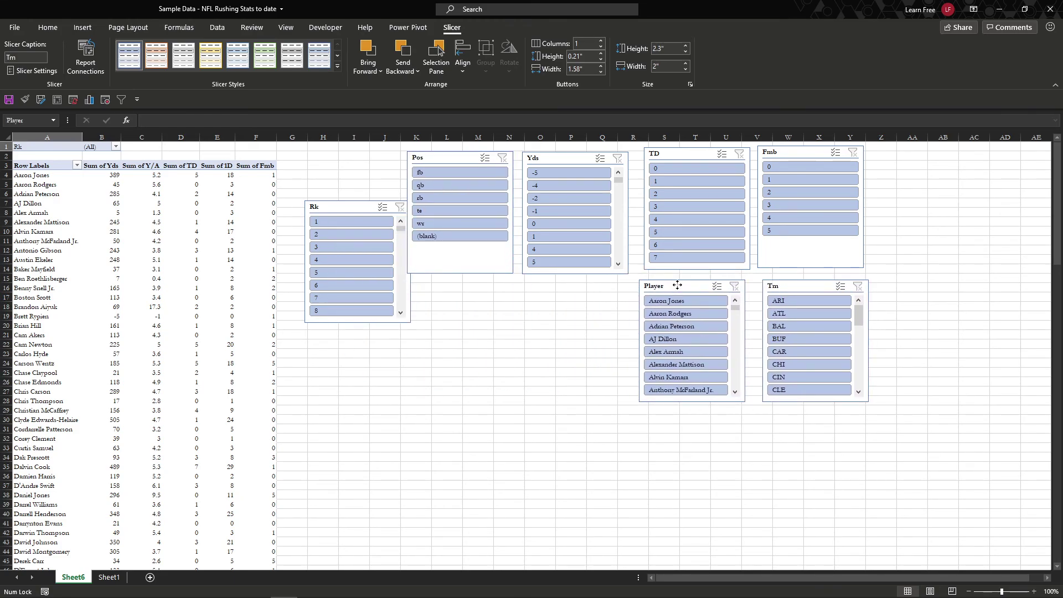
{"action": "left_click_drag", "start_coordinate": [363, 208], "coordinate": [579, 291]}
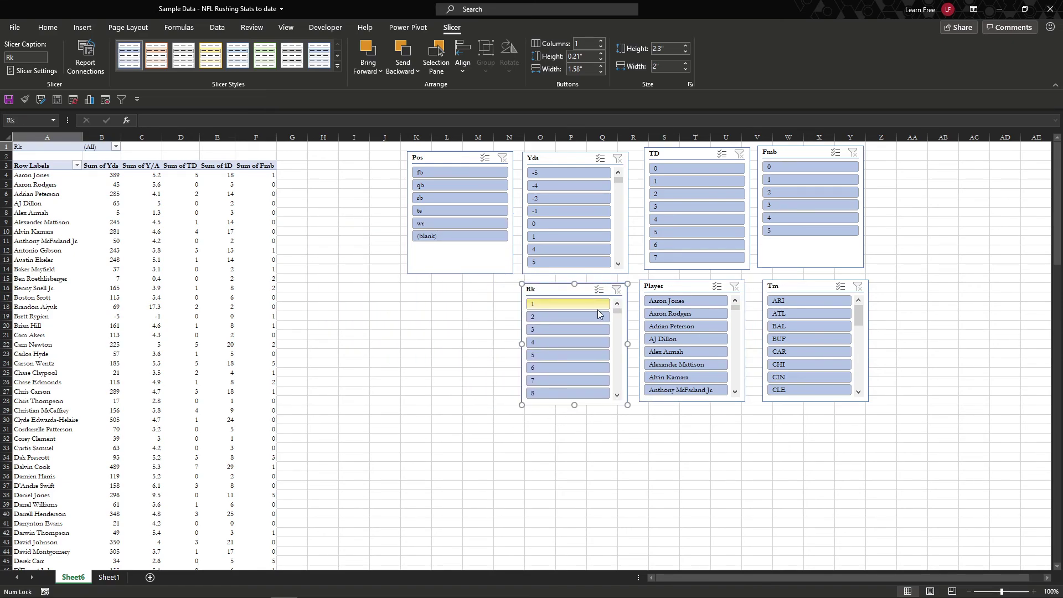
Step: Filter the PivotTable to the rb position with the Pos slicer
{"action": "left_click", "coordinate": [450, 261]}
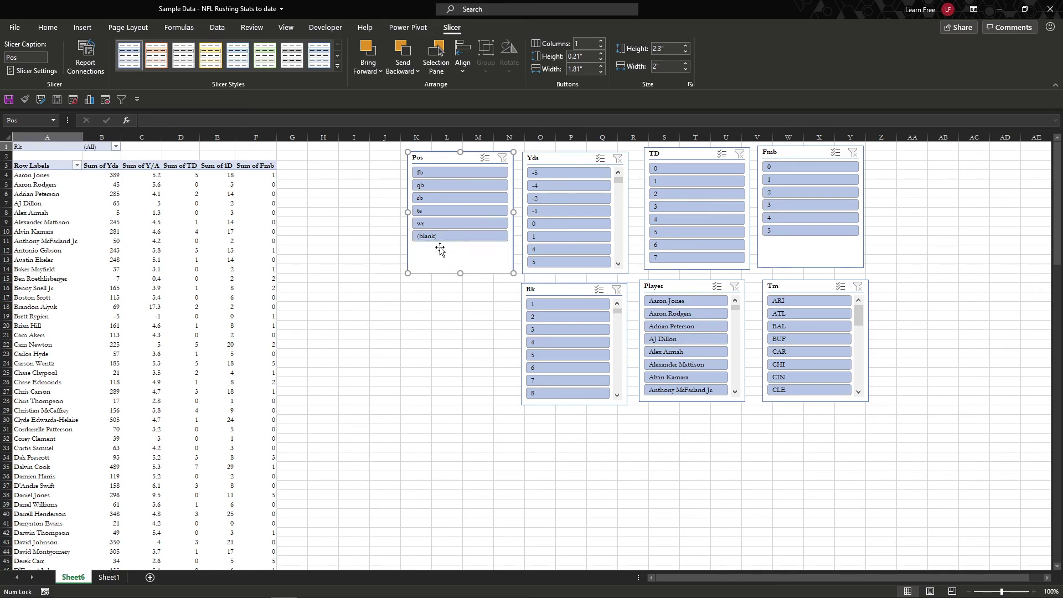
{"action": "left_click", "coordinate": [446, 201]}
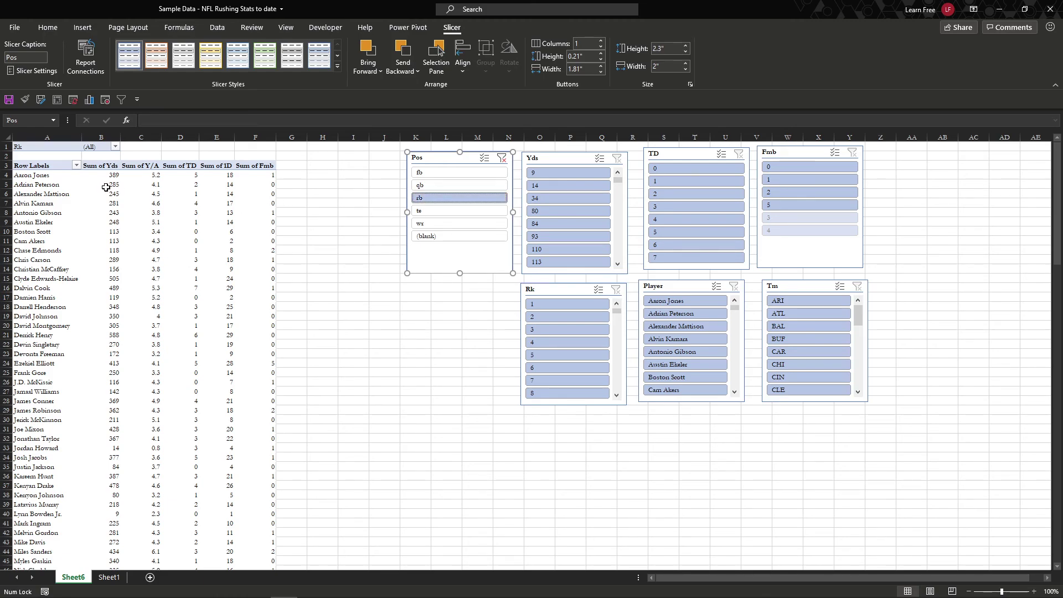
{"action": "left_click", "coordinate": [81, 208]}
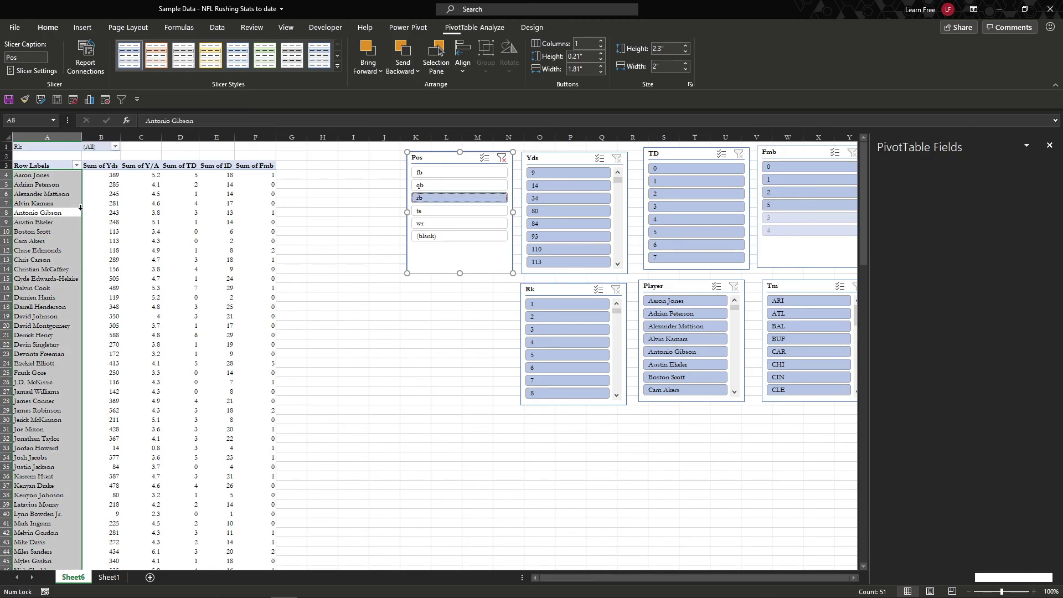
{"action": "left_click", "coordinate": [101, 232]}
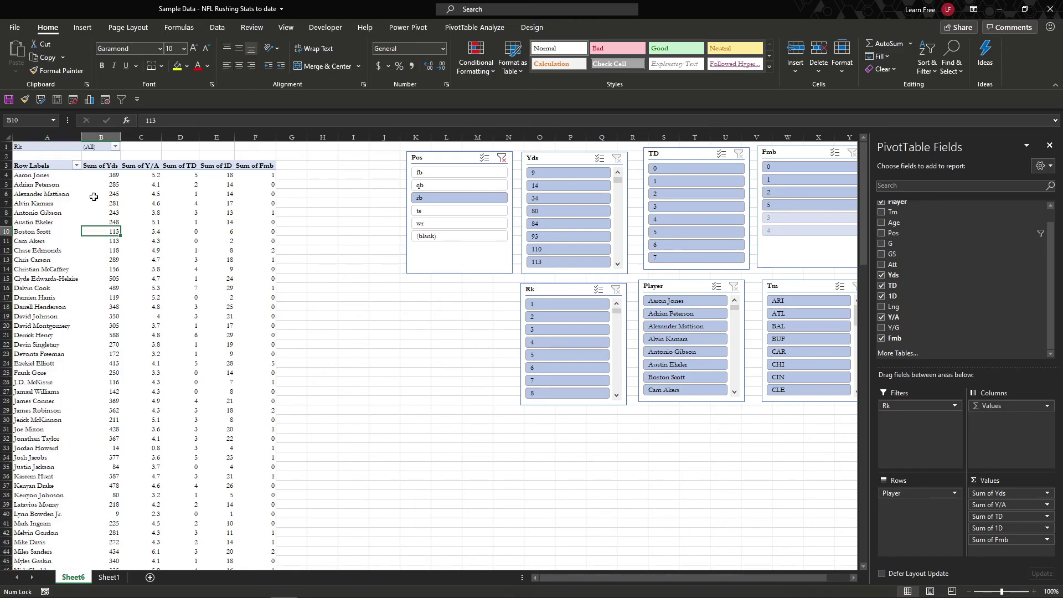
{"action": "left_click", "coordinate": [76, 166]}
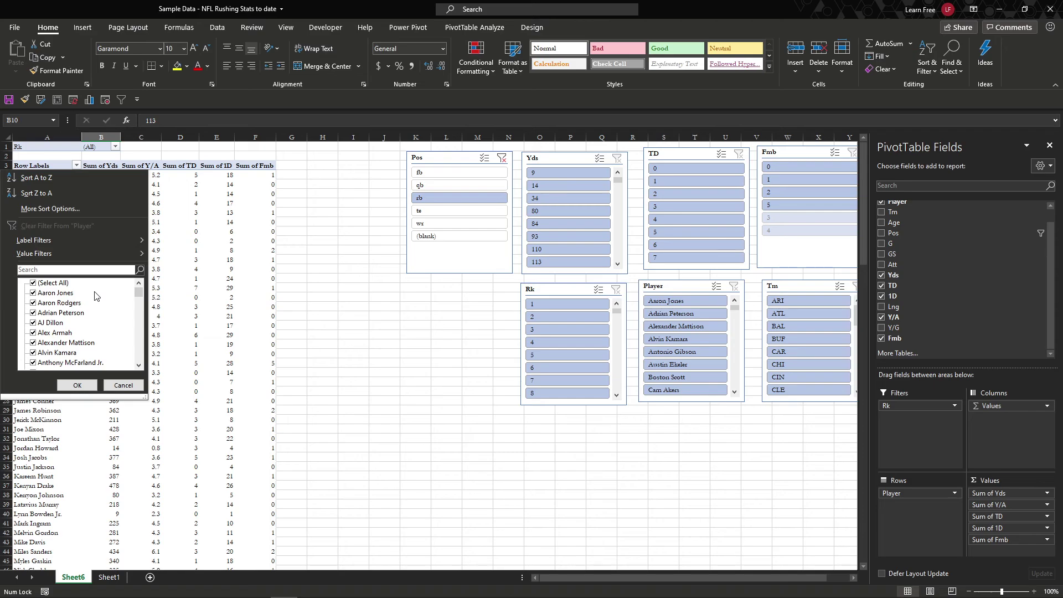
{"action": "left_click", "coordinate": [250, 294]}
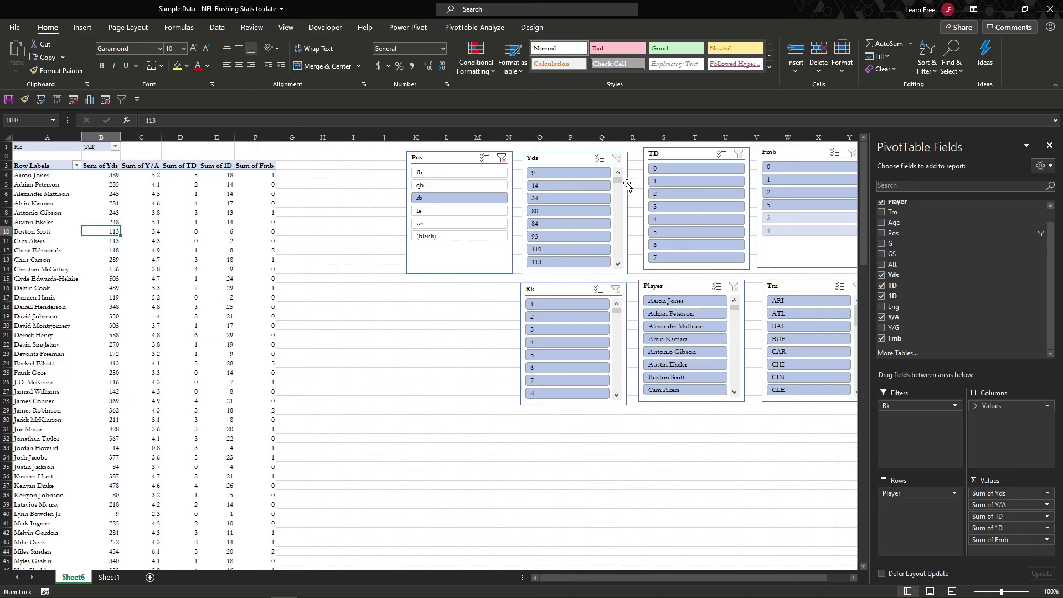
Step: Cut the Yds slicer from the worksheet
{"action": "left_click", "coordinate": [562, 159]}
{"action": "mouse_move", "coordinate": [618, 181]}
{"action": "left_mouse_down"}
{"action": "mouse_move", "coordinate": [626, 278]}
{"action": "mouse_move", "coordinate": [626, 168]}
{"action": "left_mouse_up"}
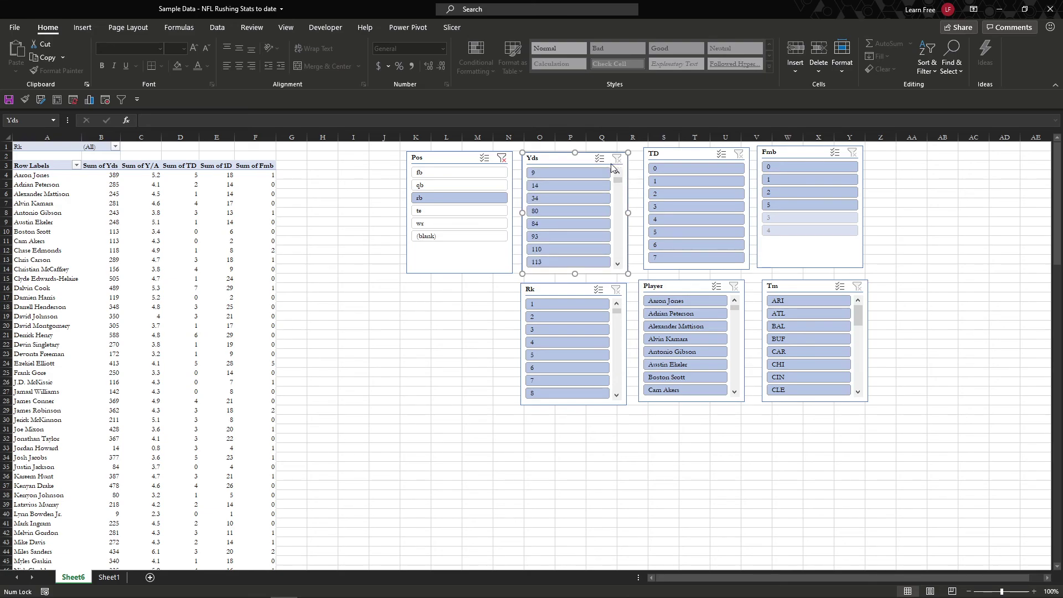
{"action": "right_click", "coordinate": [583, 164]}
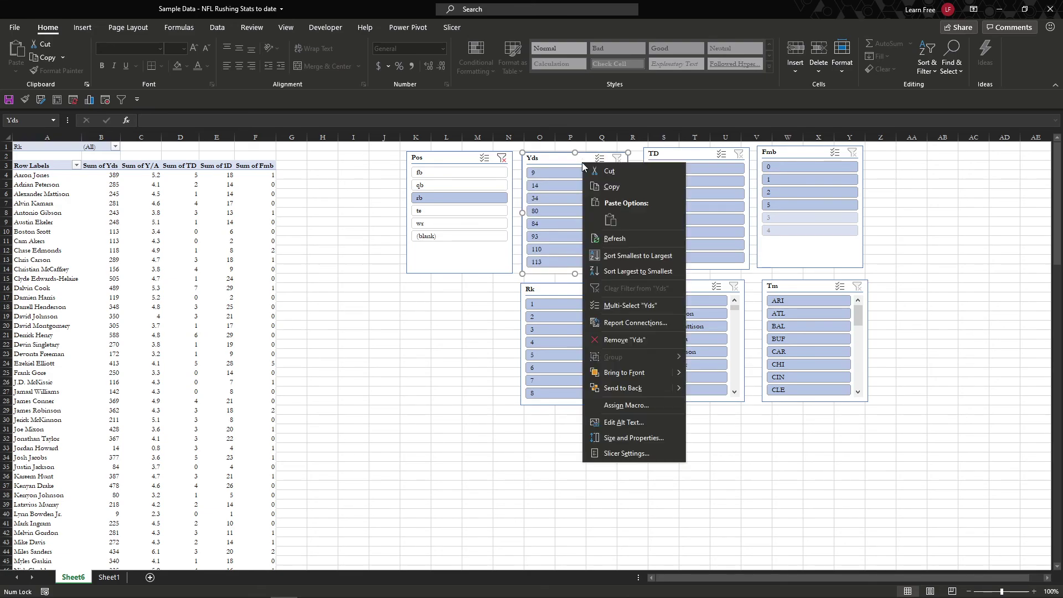
{"action": "left_click", "coordinate": [627, 173]}
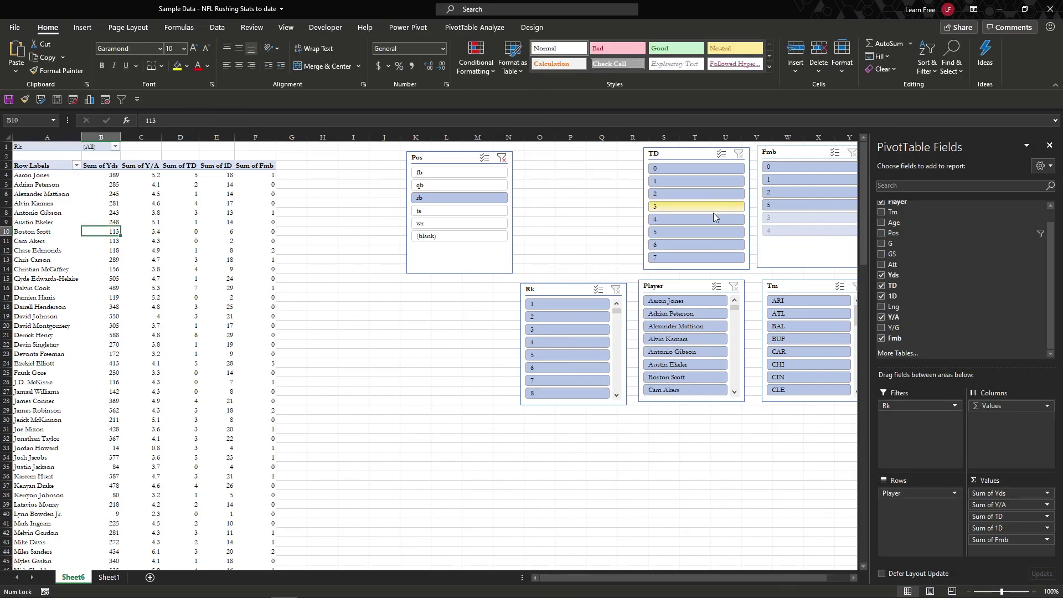
Step: Rearrange the slicers: place Tm next to Pos, Fmb beneath Pos, and align TD with Tm in the first row
{"action": "left_click_drag", "start_coordinate": [789, 287], "coordinate": [548, 160]}
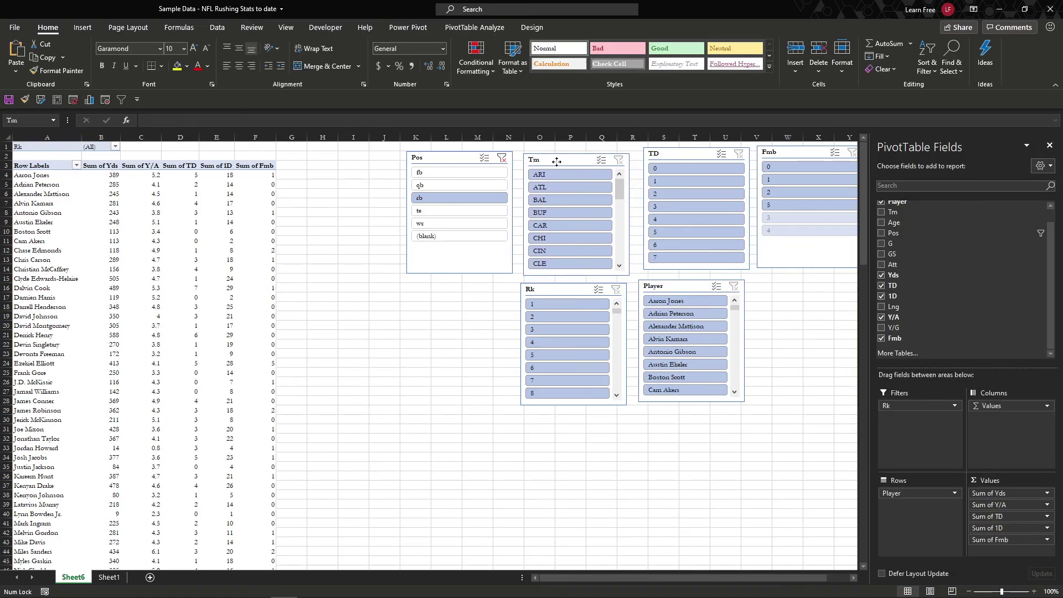
{"action": "left_click_drag", "start_coordinate": [793, 151], "coordinate": [441, 288]}
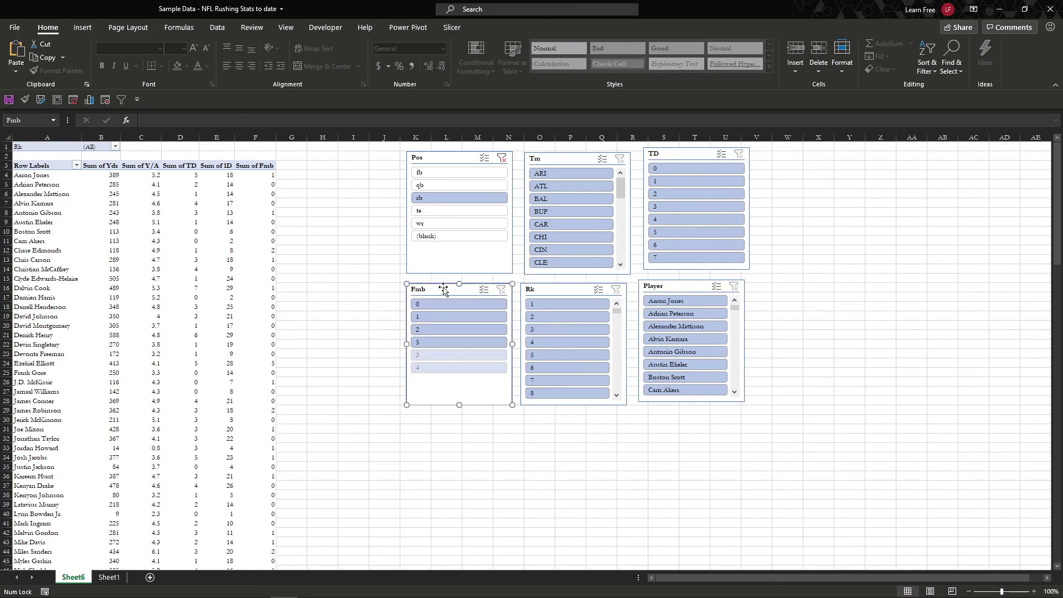
{"action": "left_click_drag", "start_coordinate": [676, 154], "coordinate": [671, 160]}
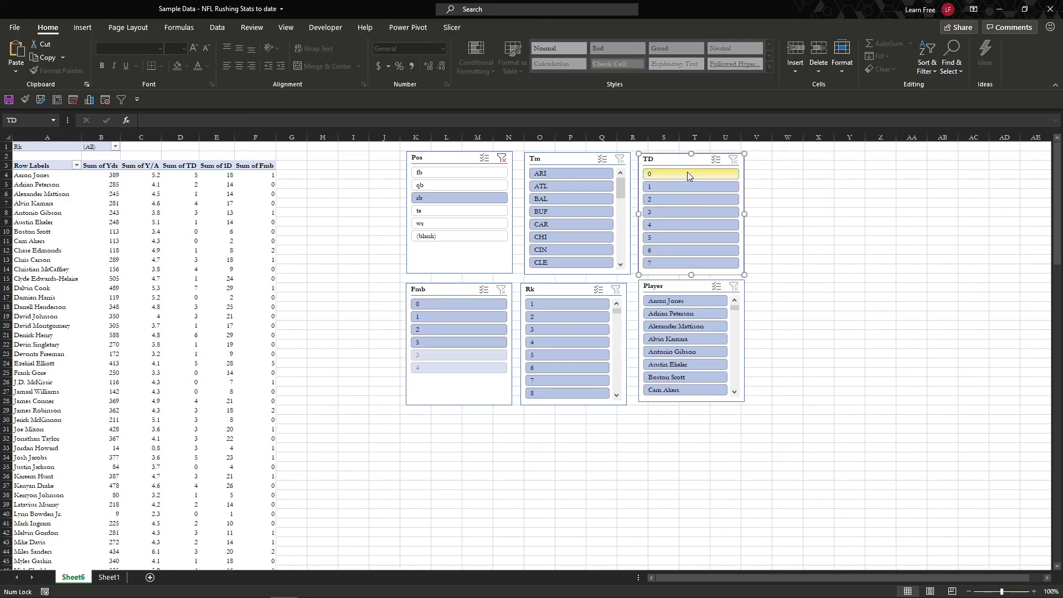
Step: Filter the PivotTable to 0 touchdowns with the TD slicer and review individual player rows
{"action": "left_click", "coordinate": [687, 173]}
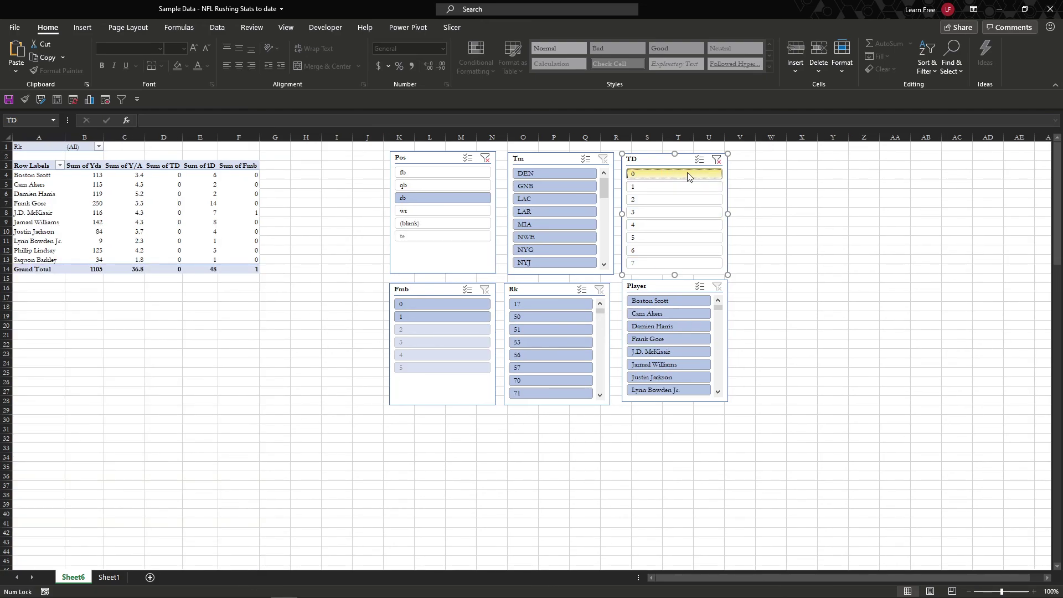
{"action": "left_click_drag", "start_coordinate": [34, 203], "coordinate": [233, 208]}
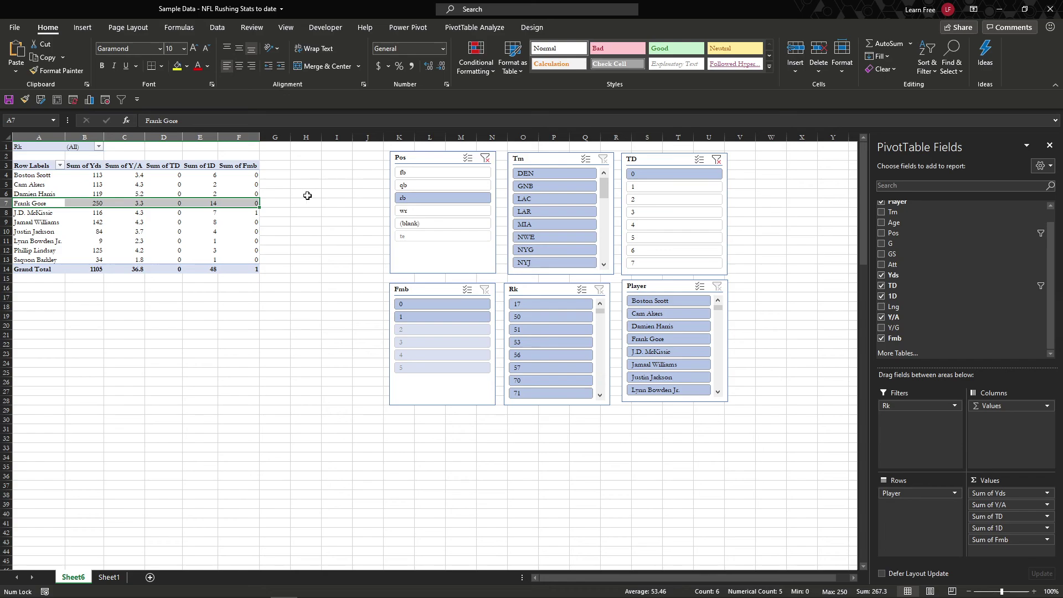
{"action": "left_click_drag", "start_coordinate": [256, 261], "coordinate": [38, 264]}
{"action": "left_click", "coordinate": [214, 223]}
{"action": "left_click", "coordinate": [213, 196]}
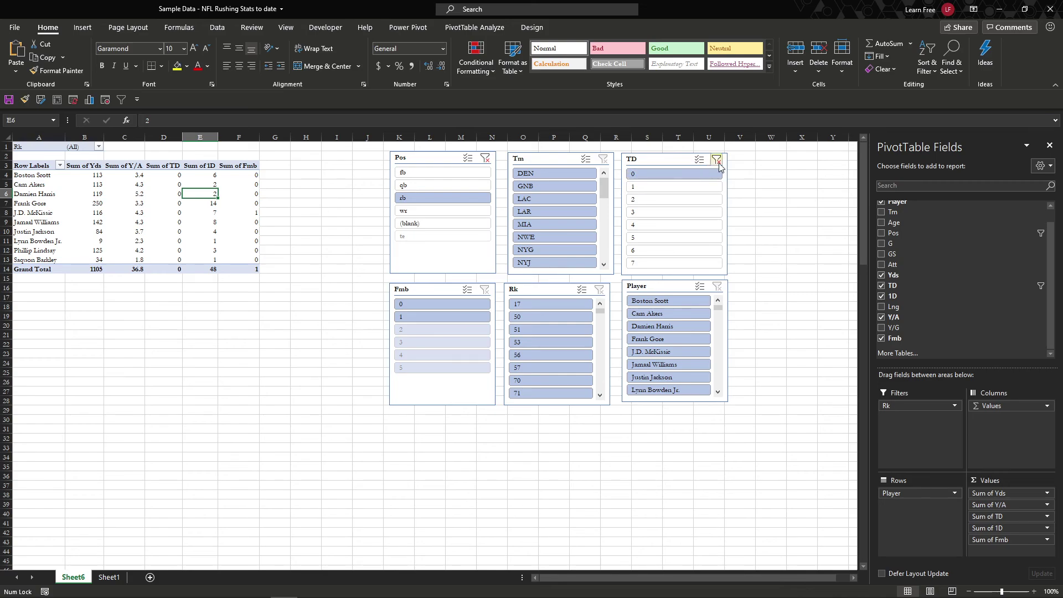
Step: Switch the TD slicer to 3, 2 and 1 in turn, ending by clearing its filter
{"action": "left_click", "coordinate": [655, 212]}
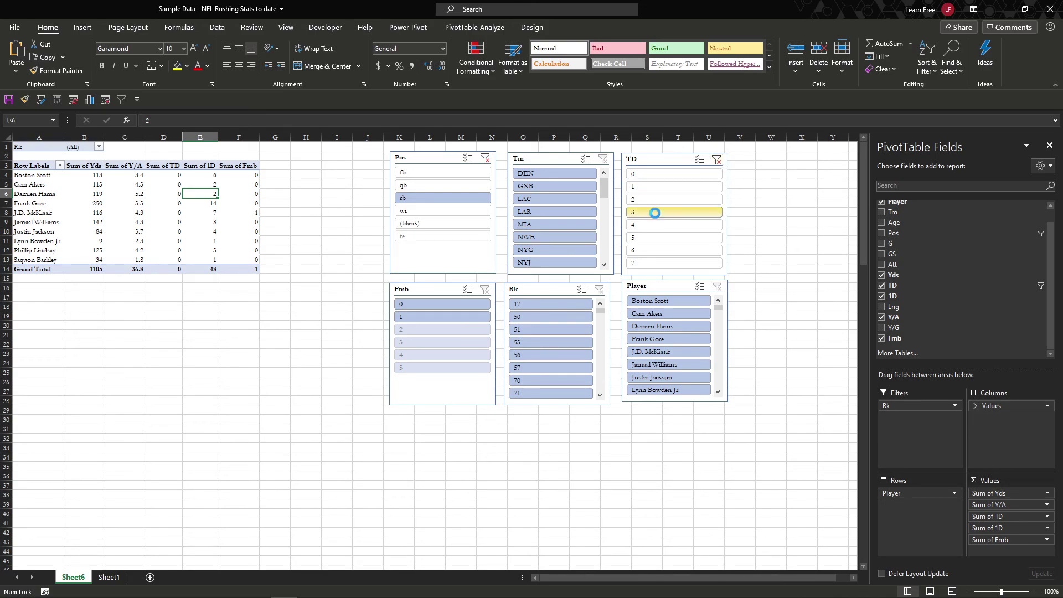
{"action": "left_click", "coordinate": [656, 204]}
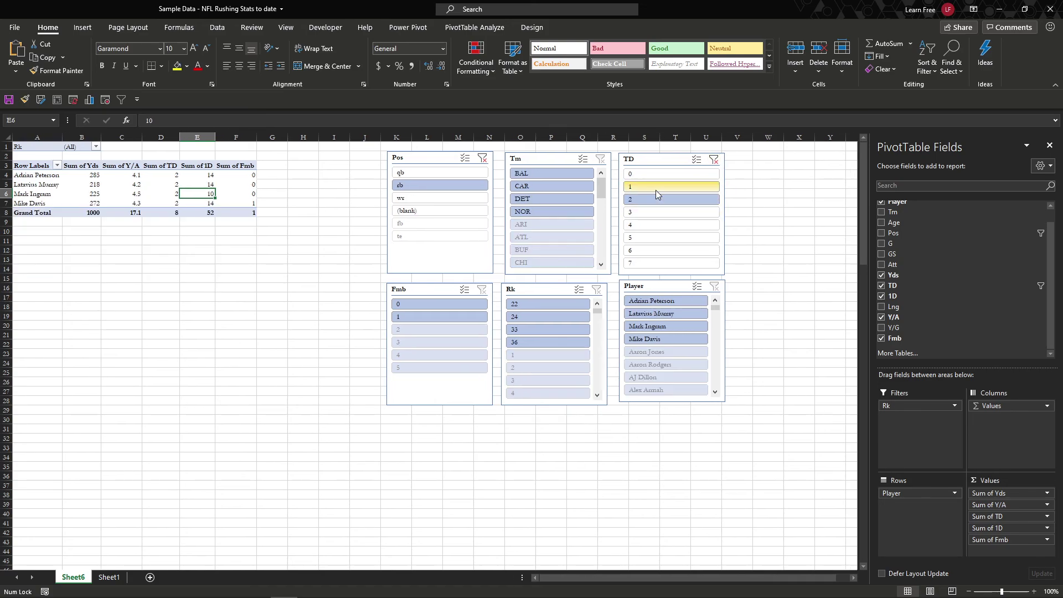
{"action": "left_click", "coordinate": [656, 190]}
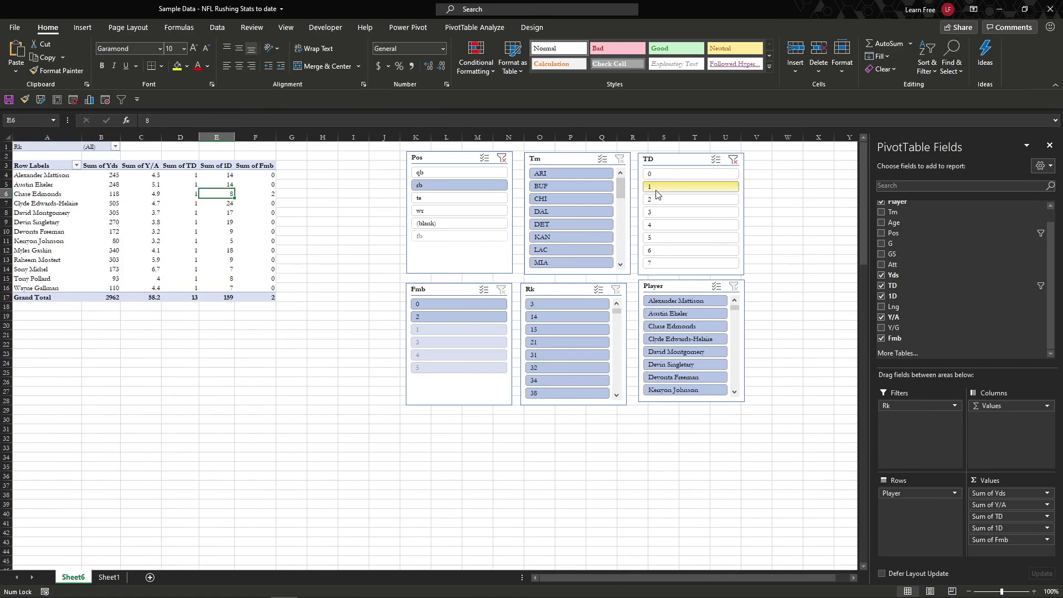
{"action": "left_click", "coordinate": [735, 161]}
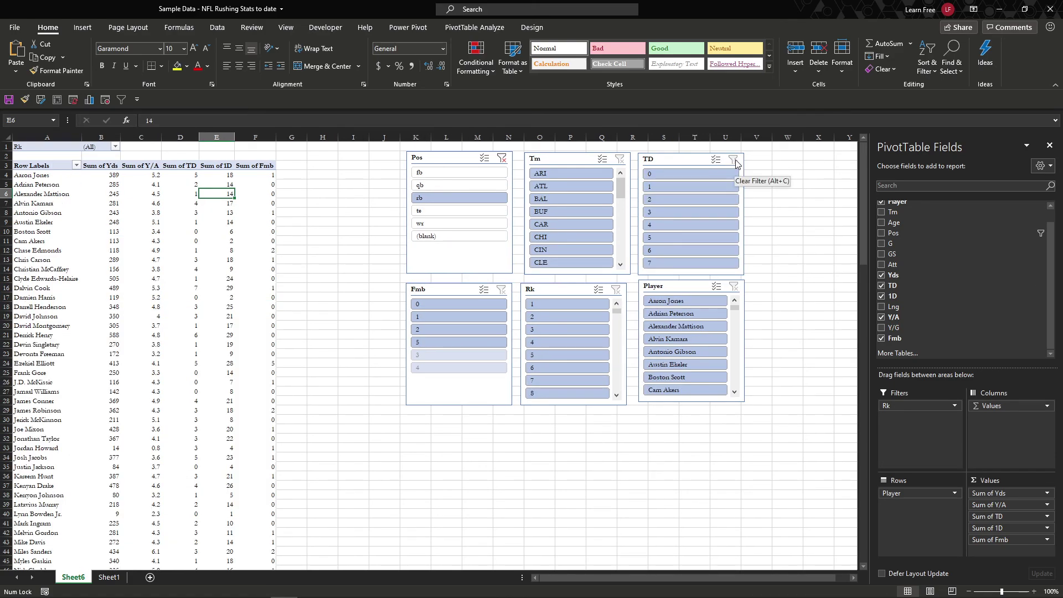
Step: Filter the PivotTable to 3 touchdowns with the TD slicer, then clear that filter
{"action": "left_click", "coordinate": [679, 159]}
{"action": "left_click", "coordinate": [692, 212]}
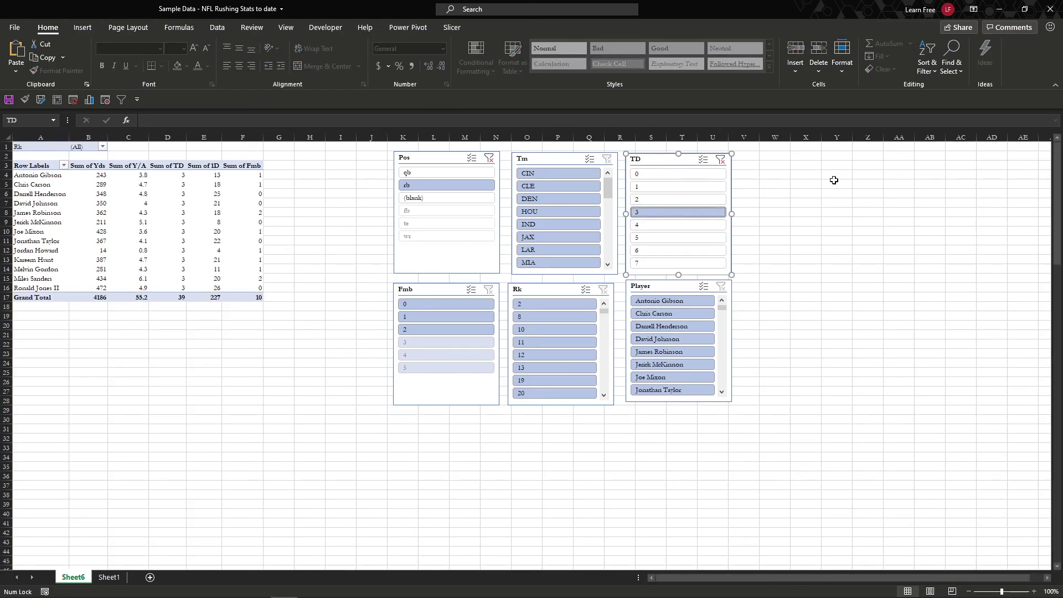
{"action": "key", "text": "alt+c"}
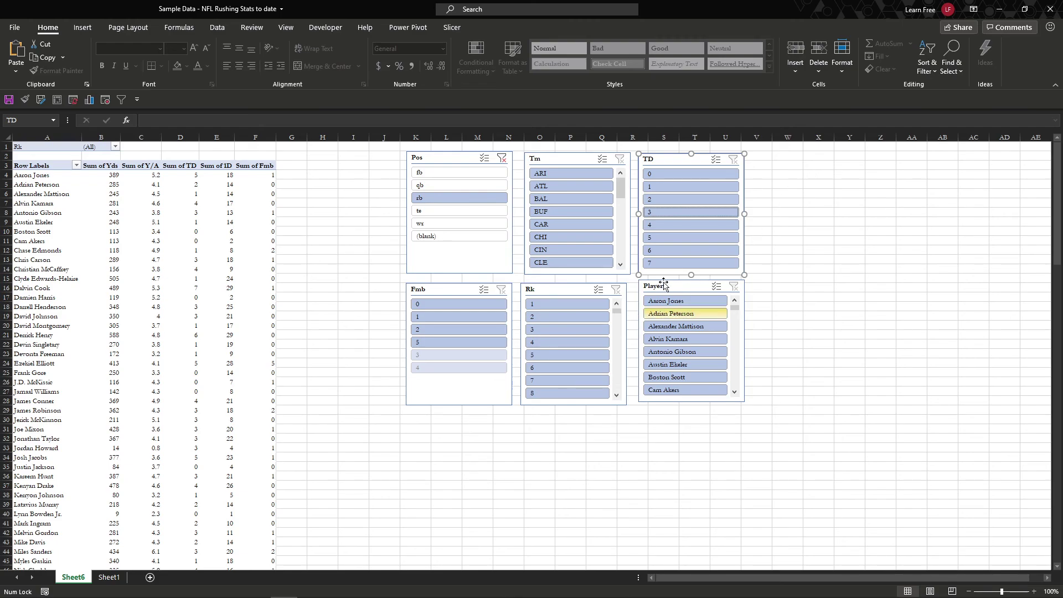
Step: Filter the PivotTable to 0 fumbles with the Fmb slicer and review the yards column and individual player rows
{"action": "left_click", "coordinate": [439, 290]}
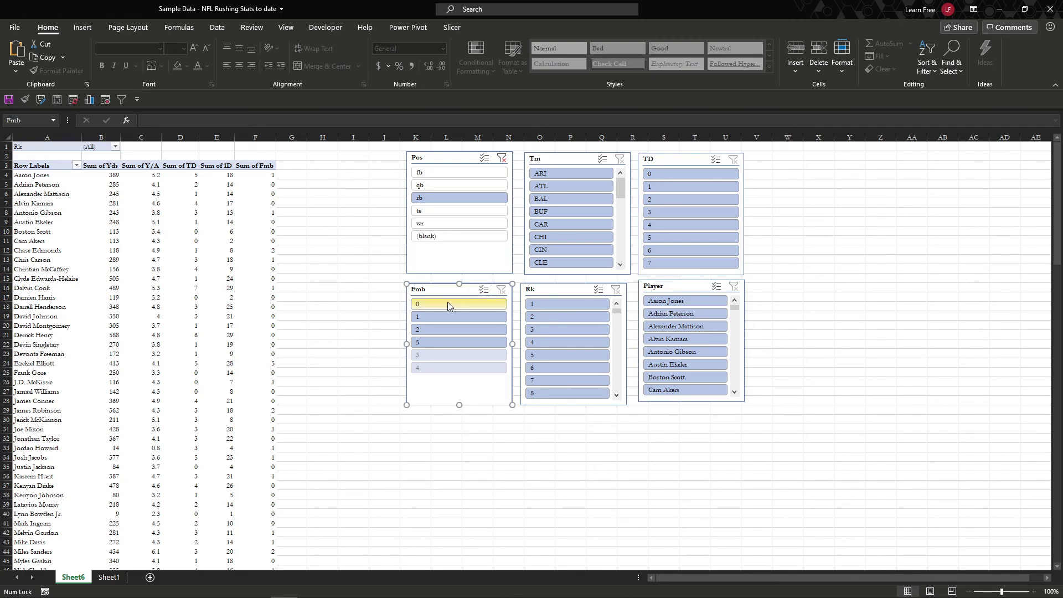
{"action": "left_click", "coordinate": [448, 304]}
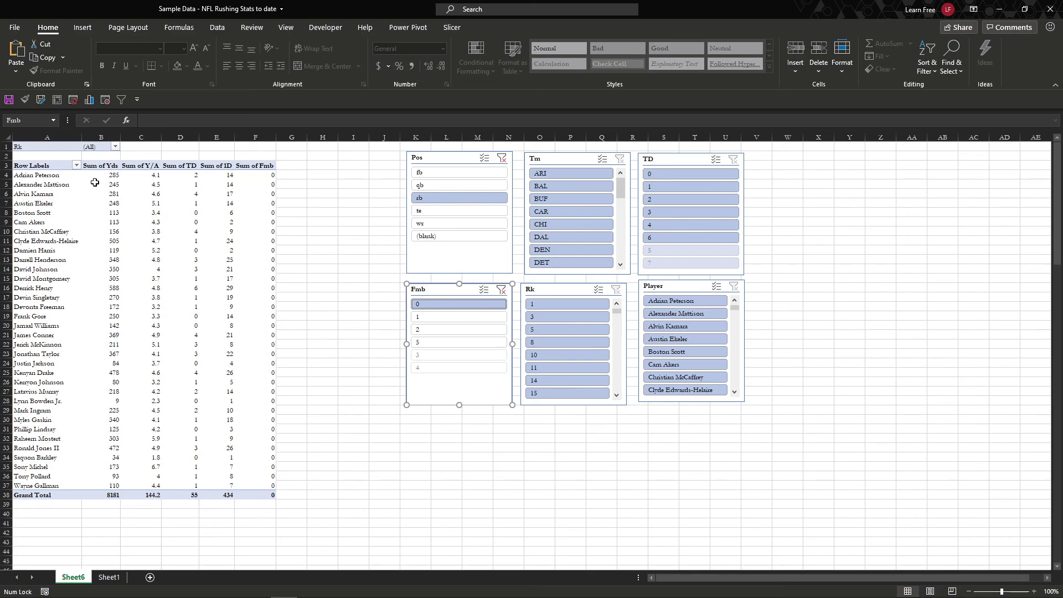
{"action": "left_click_drag", "start_coordinate": [104, 176], "coordinate": [113, 487]}
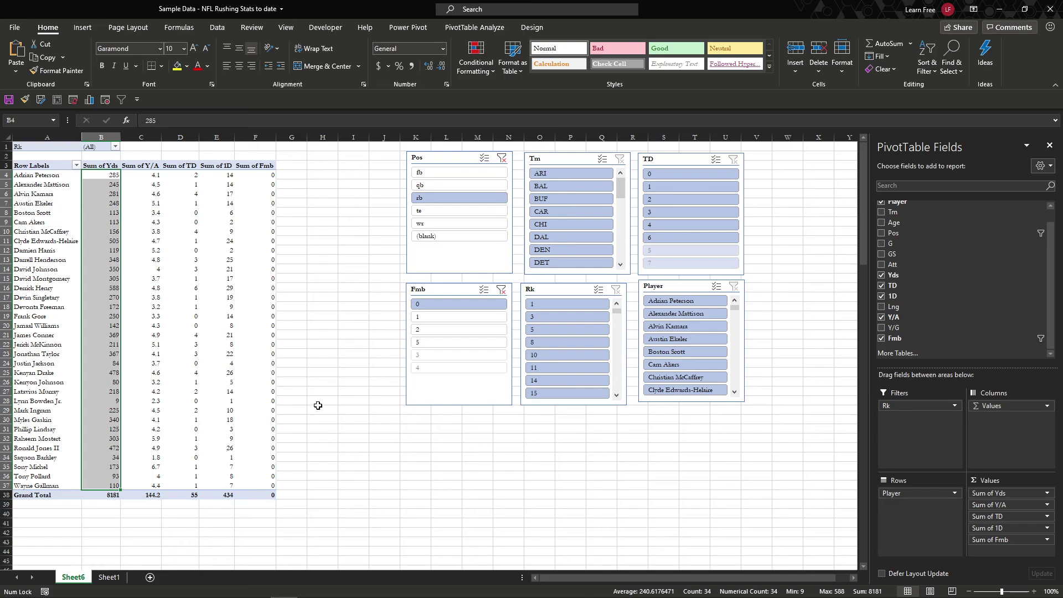
{"action": "left_click_drag", "start_coordinate": [61, 234], "coordinate": [262, 236]}
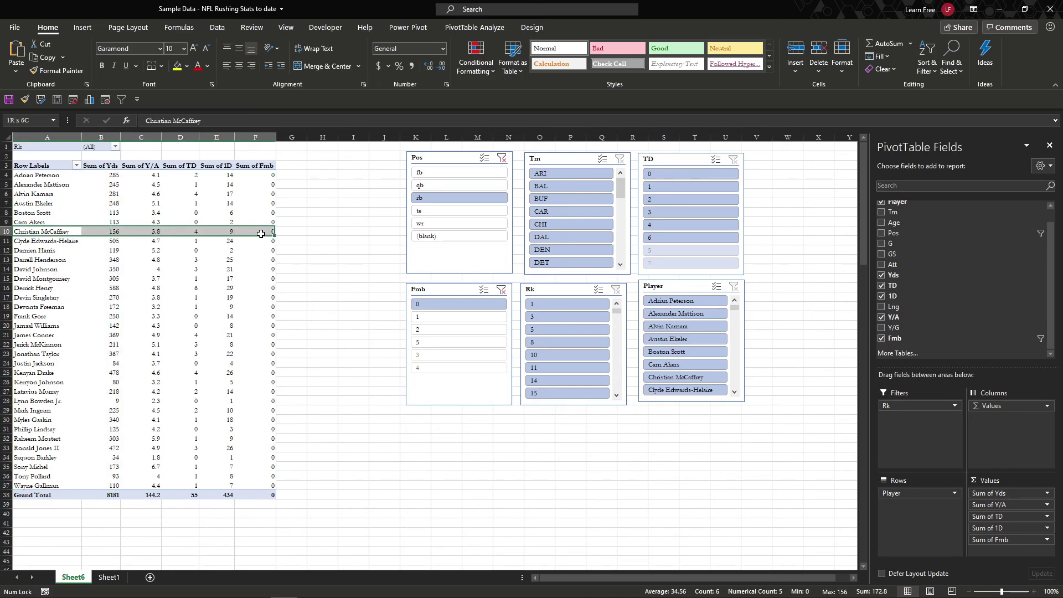
{"action": "left_click", "coordinate": [324, 278]}
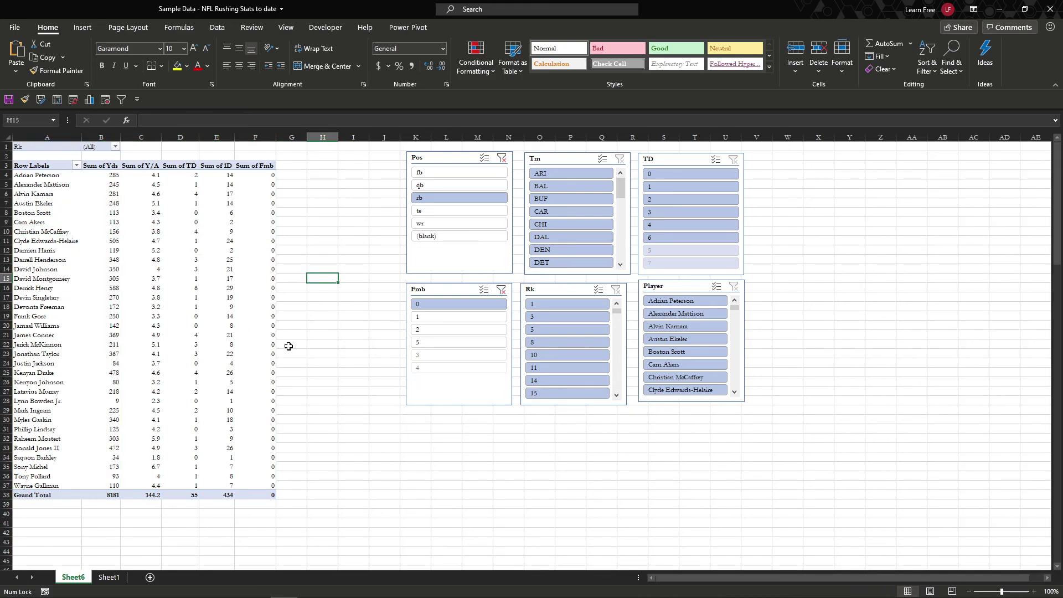
{"action": "left_click_drag", "start_coordinate": [78, 177], "coordinate": [251, 178]}
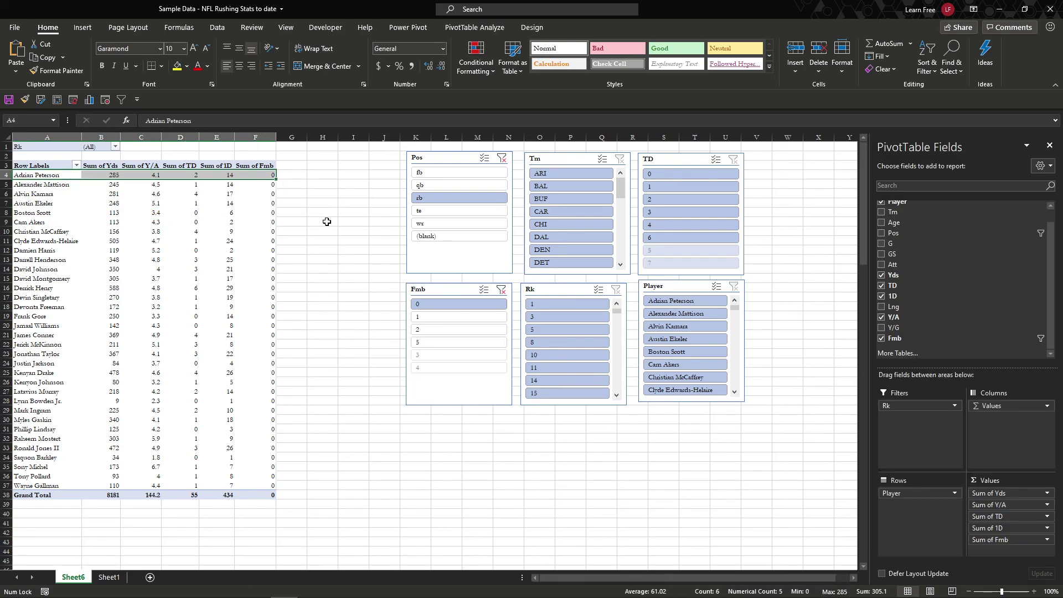
{"action": "left_click", "coordinate": [327, 222]}
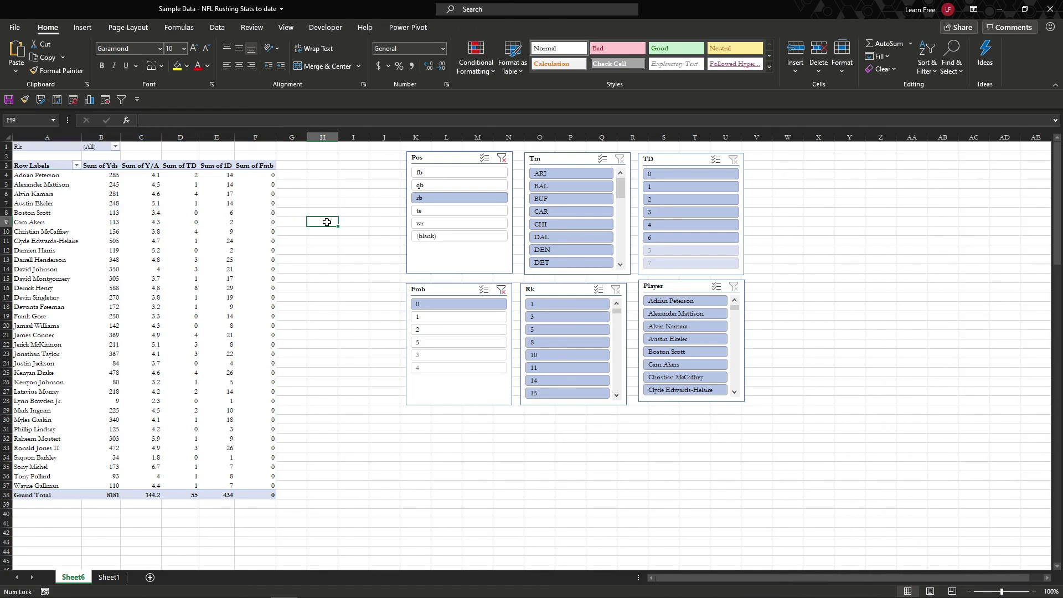
Step: Clear the filter on the Fmb slicer
{"action": "left_click", "coordinate": [464, 388]}
{"action": "left_click", "coordinate": [553, 289]}
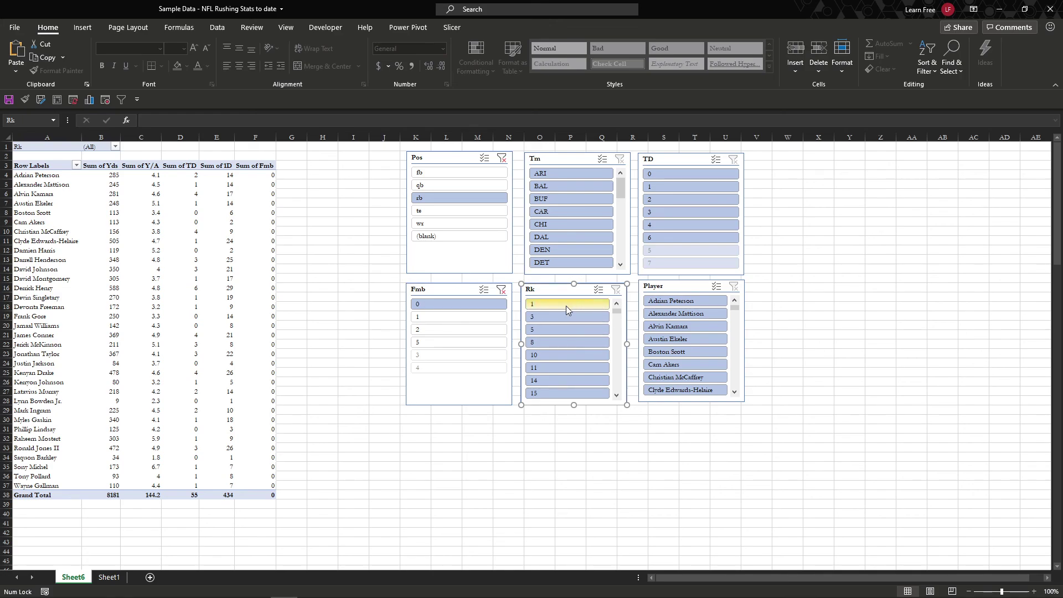
{"action": "left_click", "coordinate": [500, 290]}
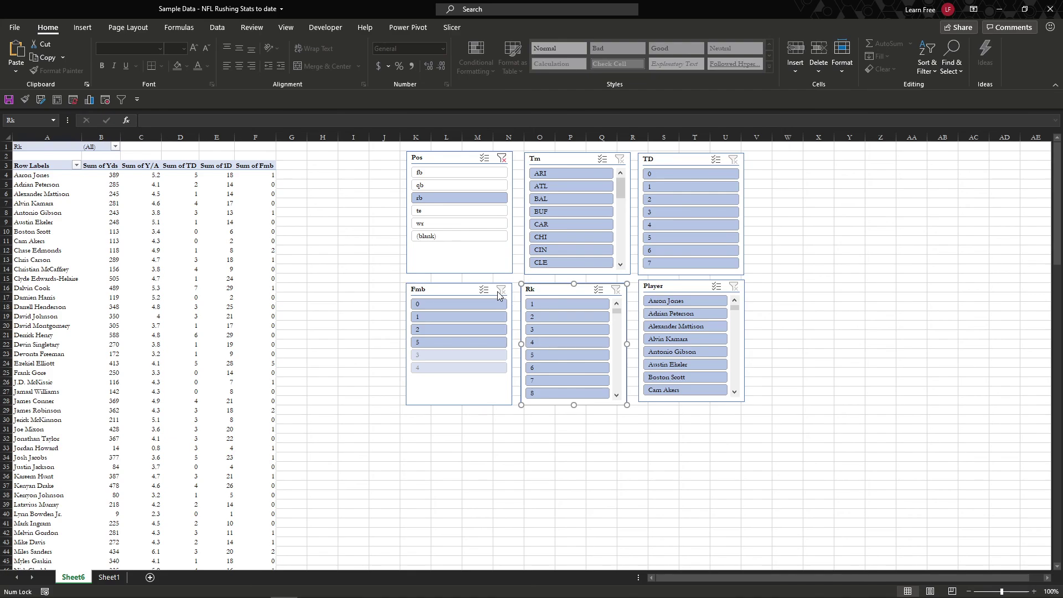
Step: Try single-rank filters in the Rk slicer, ending on rank 1
{"action": "left_click", "coordinate": [555, 305]}
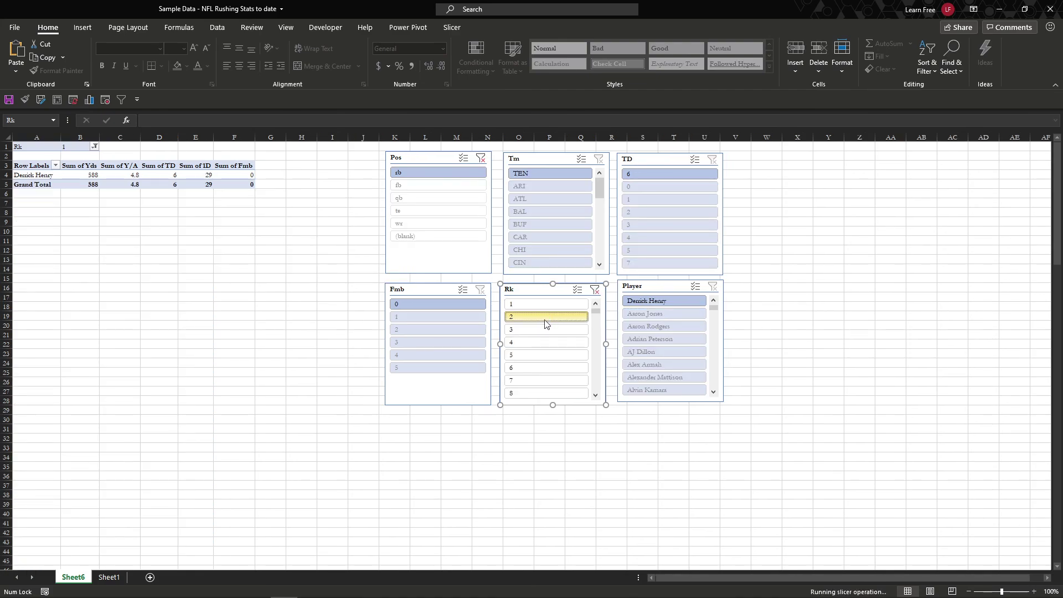
{"action": "left_click", "coordinate": [542, 330]}
{"action": "left_click", "coordinate": [551, 305]}
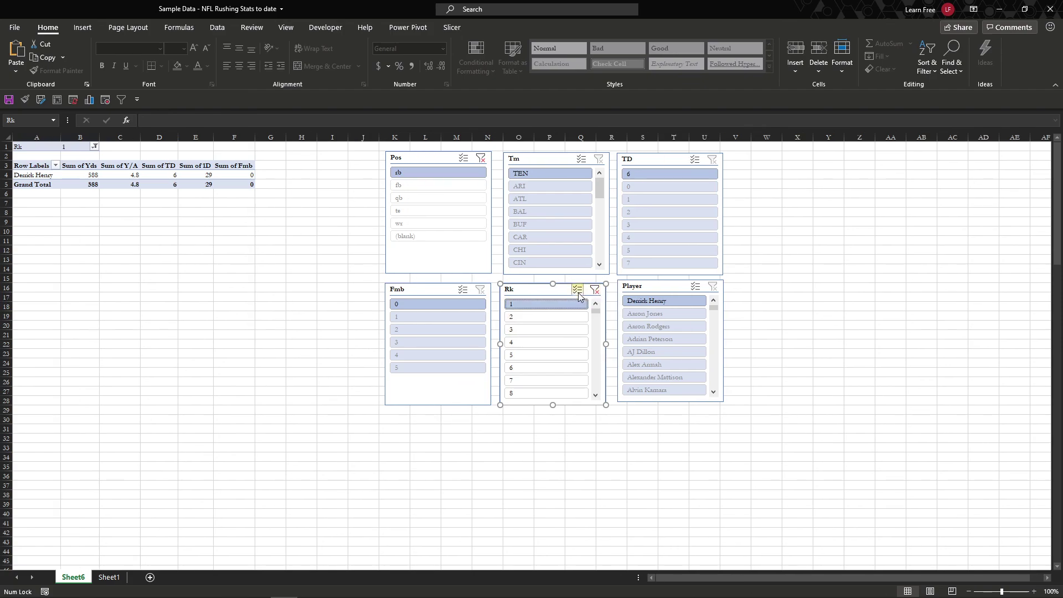
Step: Add ranks 2, 3, 4 and 5 to the Rk slicer selection with Multi-Select, turning that mode off at the end
{"action": "left_click", "coordinate": [578, 292]}
{"action": "left_click", "coordinate": [550, 317]}
{"action": "left_click", "coordinate": [558, 332]}
{"action": "left_click", "coordinate": [551, 343]}
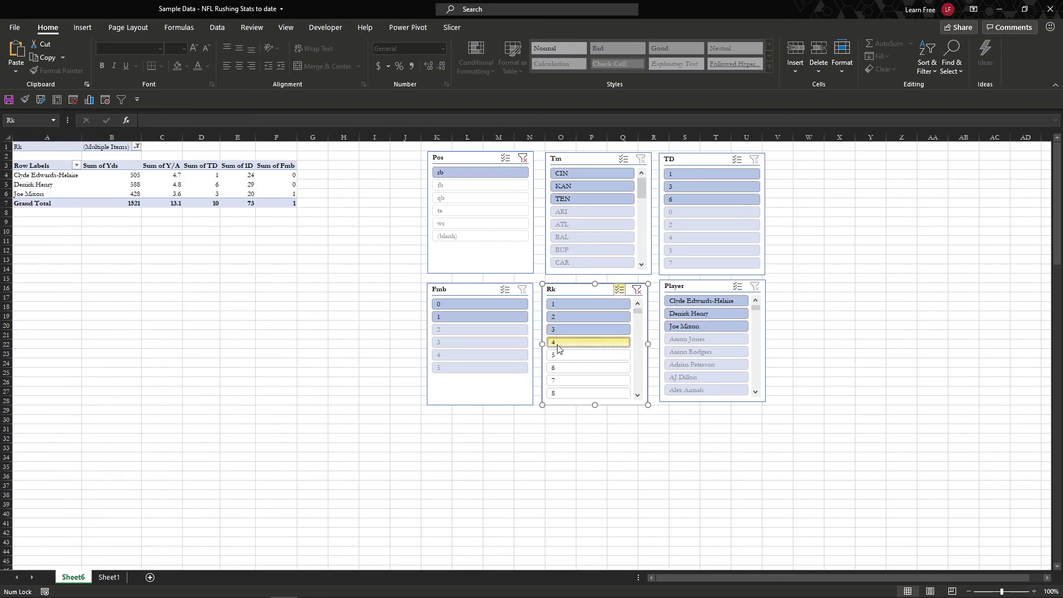
{"action": "left_click", "coordinate": [559, 356]}
{"action": "left_click", "coordinate": [620, 289]}
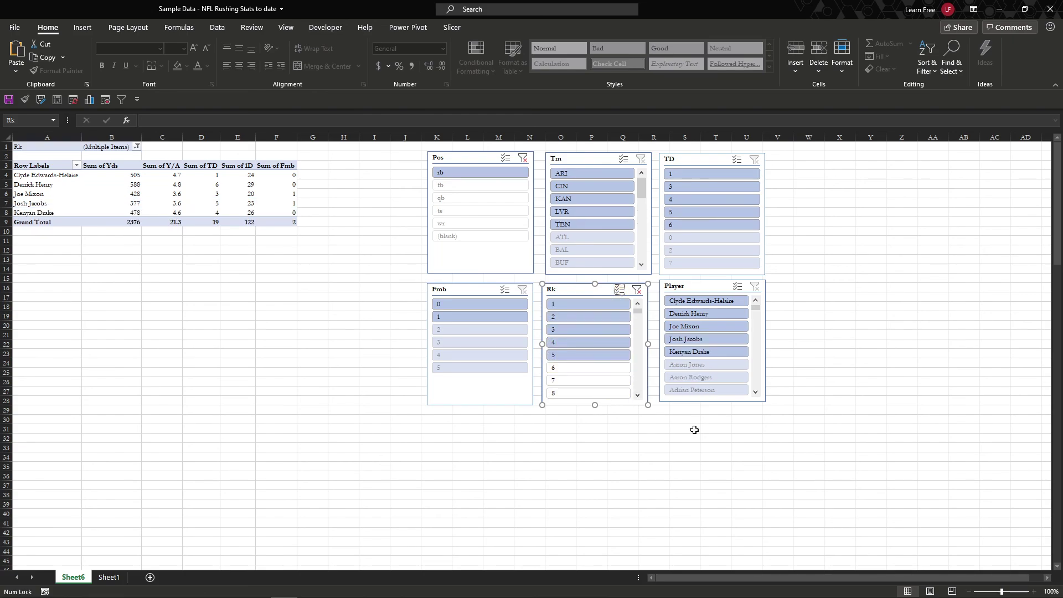
Step: Reselect ranks 1 through 5 as one continuous range in the Rk slicer without Multi-Select
{"action": "left_click", "coordinate": [580, 368], "text": "shift"}
{"action": "left_click", "coordinate": [565, 357]}
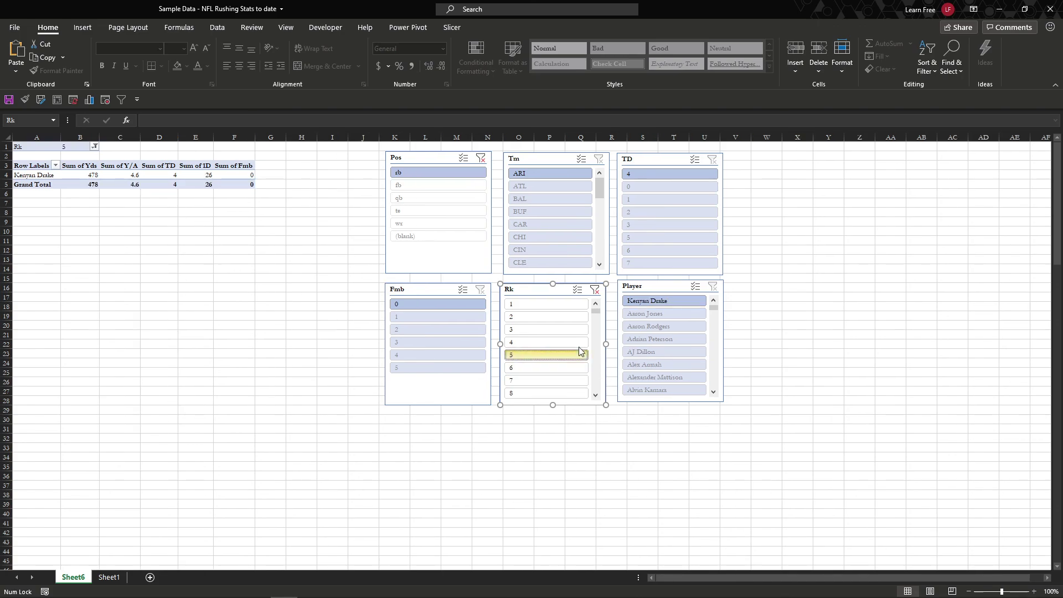
{"action": "left_click_drag", "start_coordinate": [566, 342], "coordinate": [565, 305]}
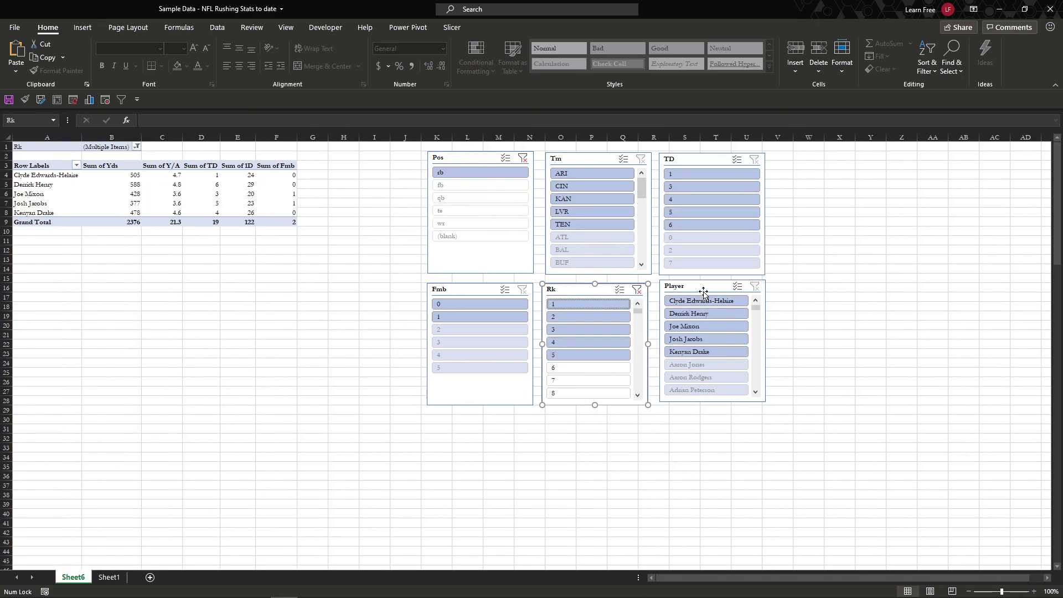
Step: Review the filtered players' names, yards, yards per attempt, touchdowns and first downs column by column
{"action": "left_click_drag", "start_coordinate": [49, 177], "coordinate": [50, 213]}
{"action": "left_click_drag", "start_coordinate": [111, 176], "coordinate": [114, 213]}
{"action": "left_click_drag", "start_coordinate": [158, 175], "coordinate": [158, 213]}
{"action": "left_click_drag", "start_coordinate": [193, 178], "coordinate": [206, 209]}
{"action": "left_click_drag", "start_coordinate": [236, 175], "coordinate": [237, 209]}
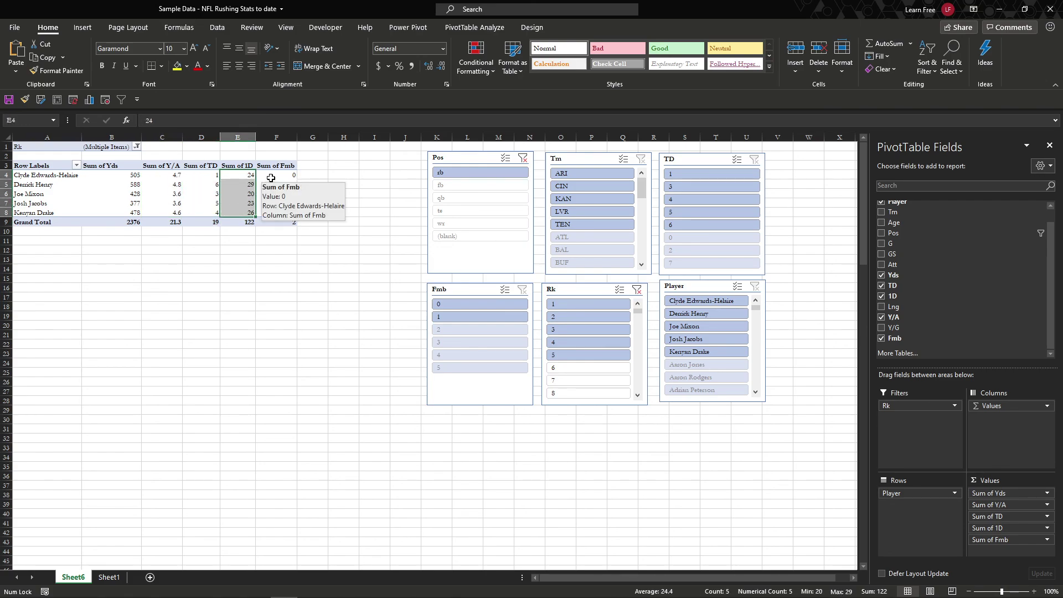
Step: Review the filtered players' fumbles, try a zero-fumbles filter in the Fmb slicer, and clear it
{"action": "left_click_drag", "start_coordinate": [271, 177], "coordinate": [271, 212]}
{"action": "left_click", "coordinate": [309, 176]}
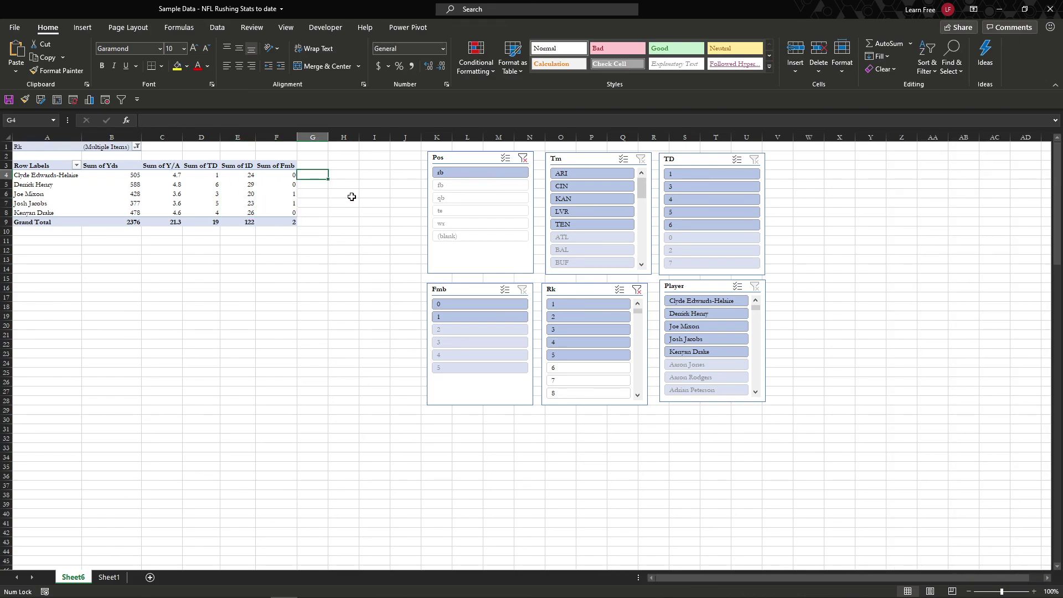
{"action": "left_click", "coordinate": [347, 176]}
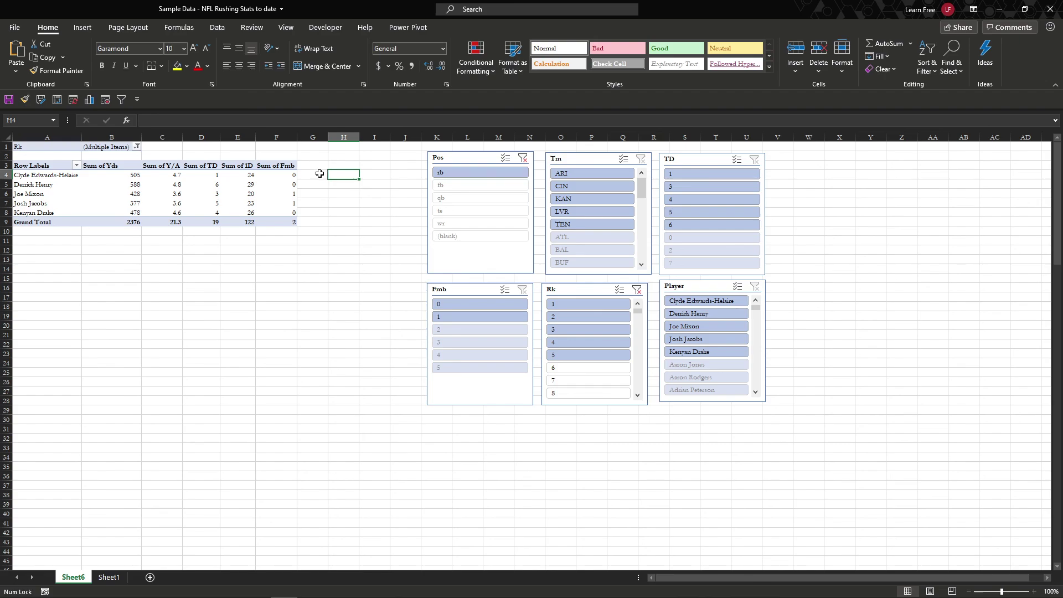
{"action": "left_click", "coordinate": [462, 306]}
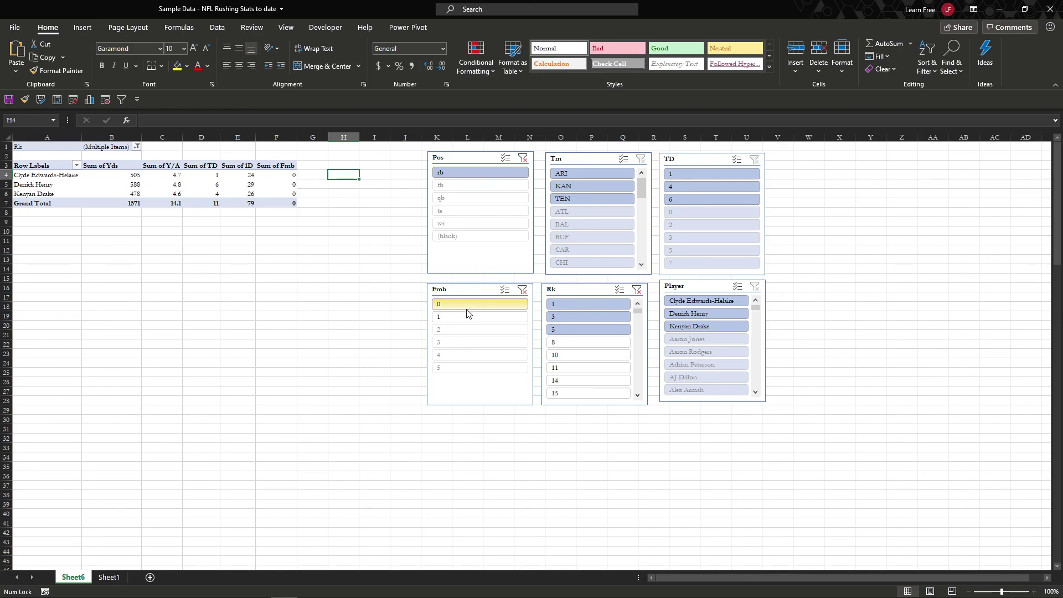
{"action": "left_click", "coordinate": [522, 290]}
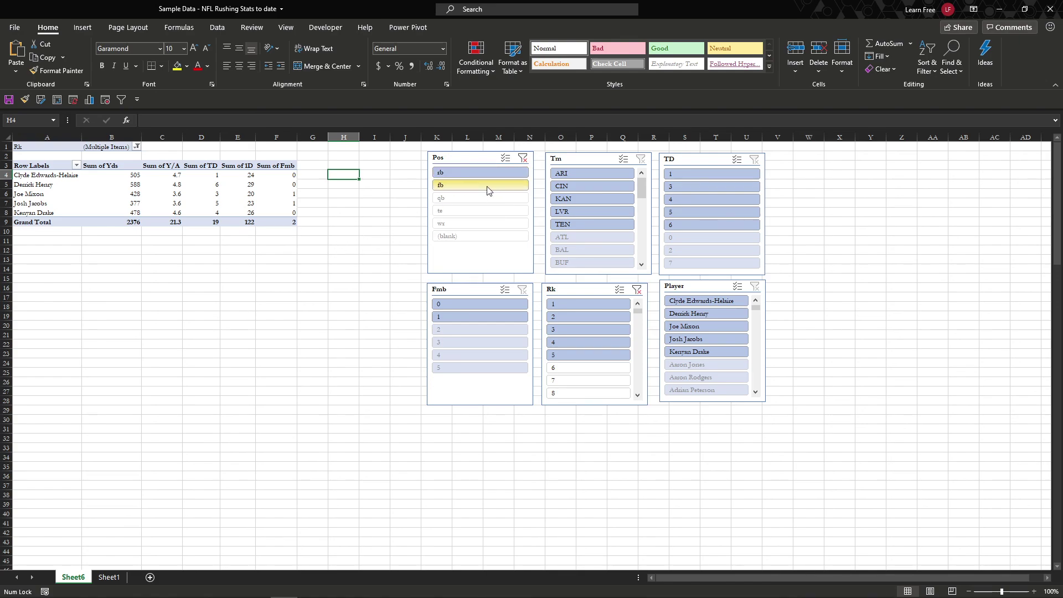
Step: Switch the Pos slicer to qb and clear the Rk slicer's filter so all quarterback ranks are included
{"action": "left_click", "coordinate": [482, 202]}
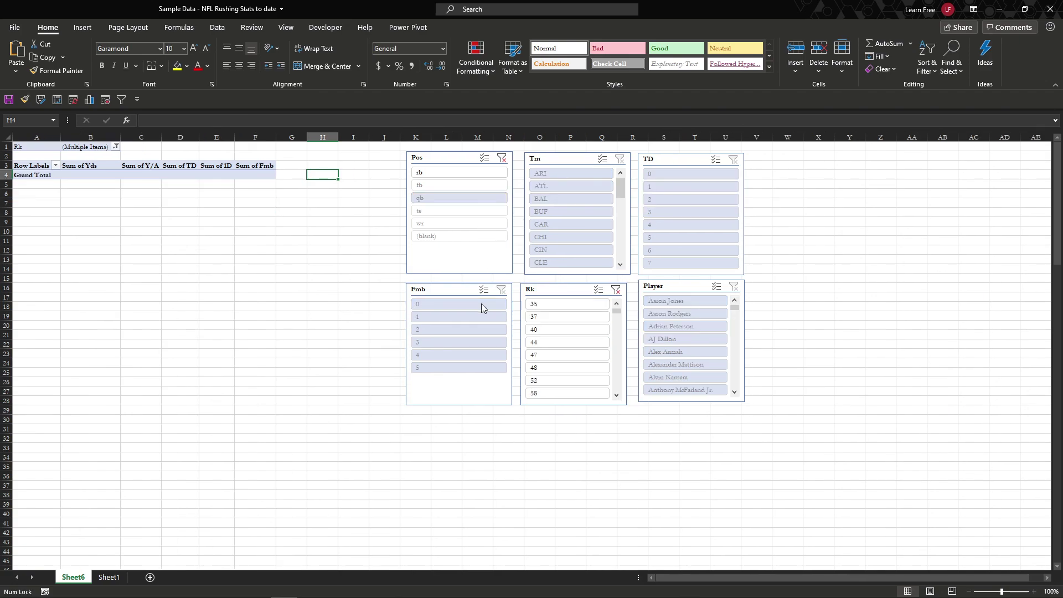
{"action": "left_click", "coordinate": [614, 293]}
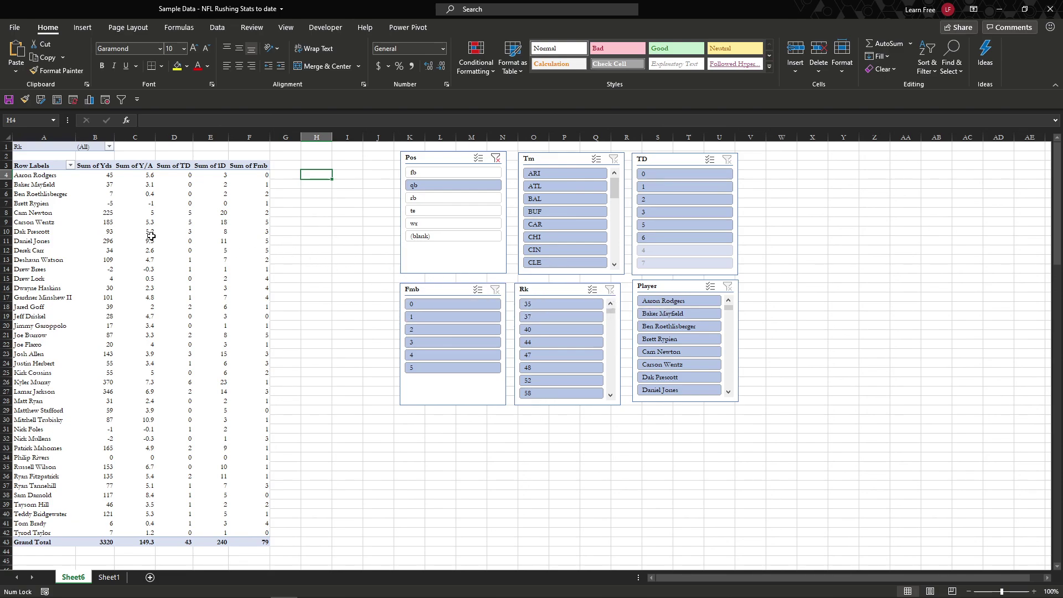
Step: Sort the quarterbacks by Sum of Yds from largest to smallest
{"action": "right_click", "coordinate": [100, 176]}
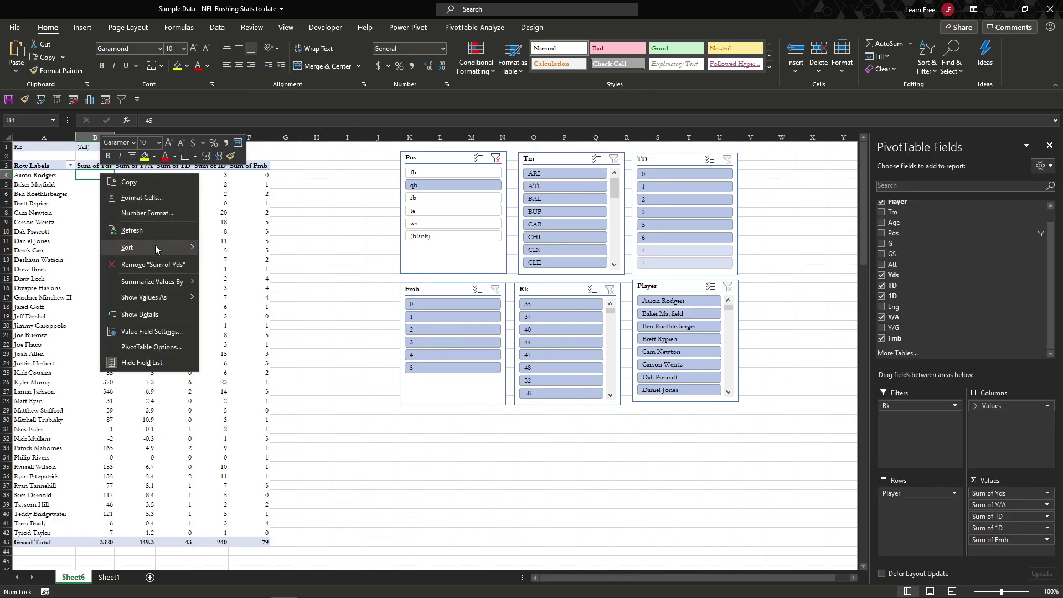
{"action": "mouse_move", "coordinate": [155, 245]}
{"action": "left_click", "coordinate": [234, 264]}
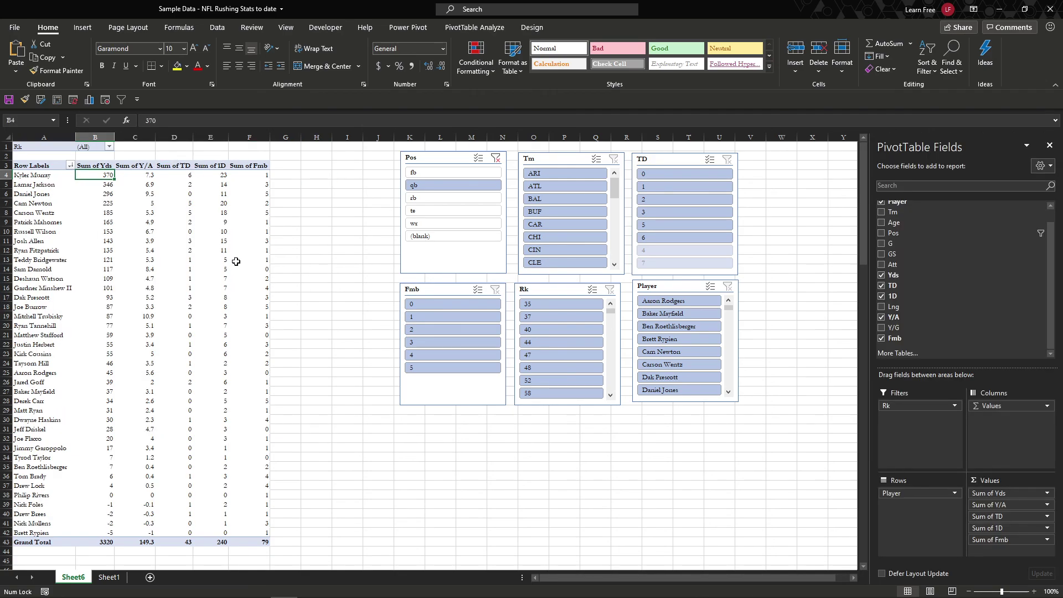
Step: Examine the rows of the three quarterbacks with the most rushing yards, one after another
{"action": "key", "text": "shift+space"}
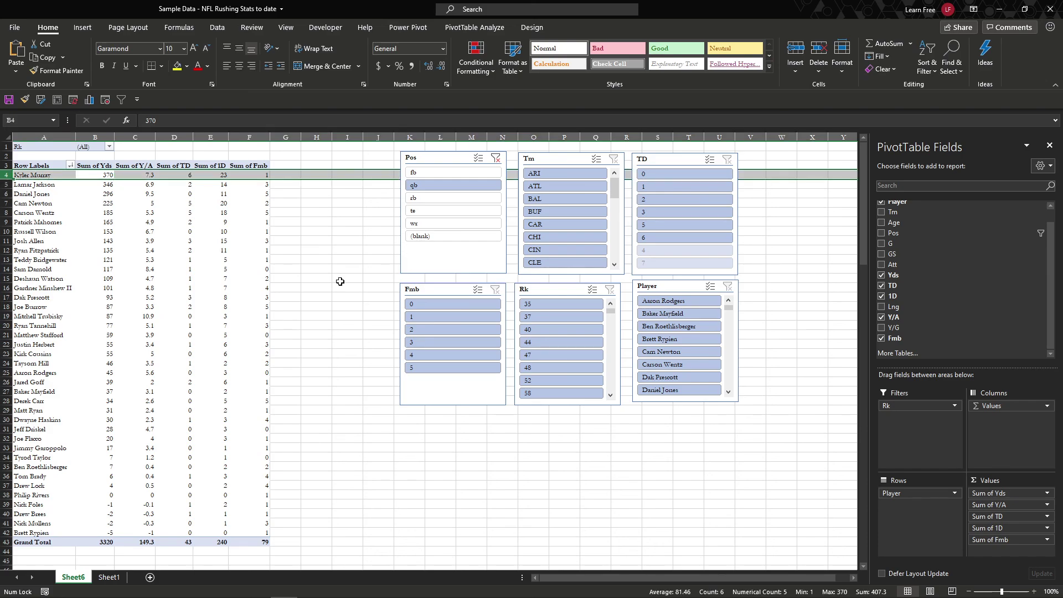
{"action": "key", "text": "Down"}
{"action": "key", "text": "shift+space"}
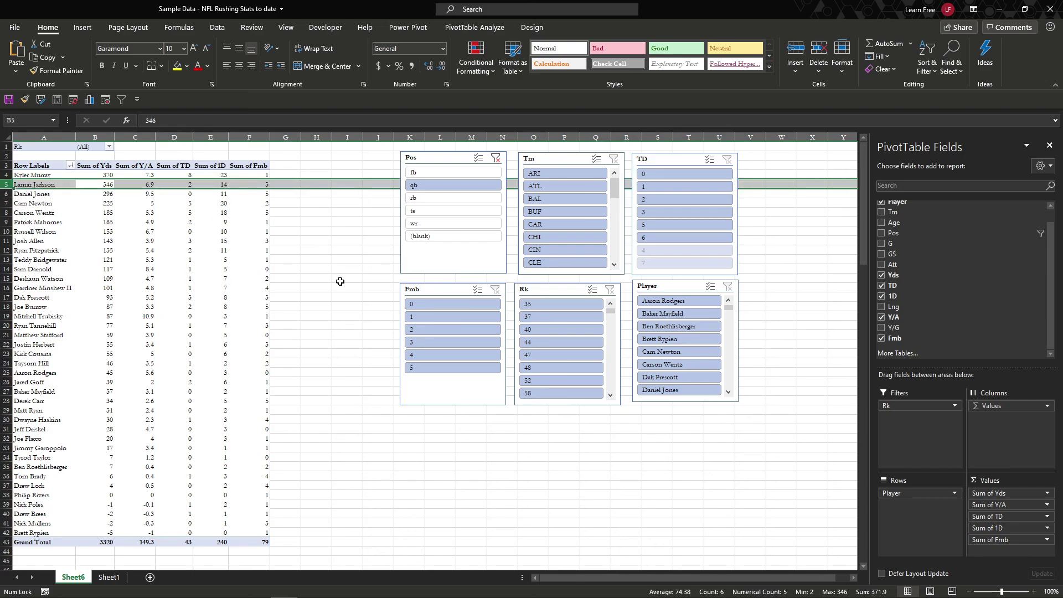
{"action": "key", "text": "Up"}
{"action": "key", "text": "Down"}
{"action": "key", "text": "Down"}
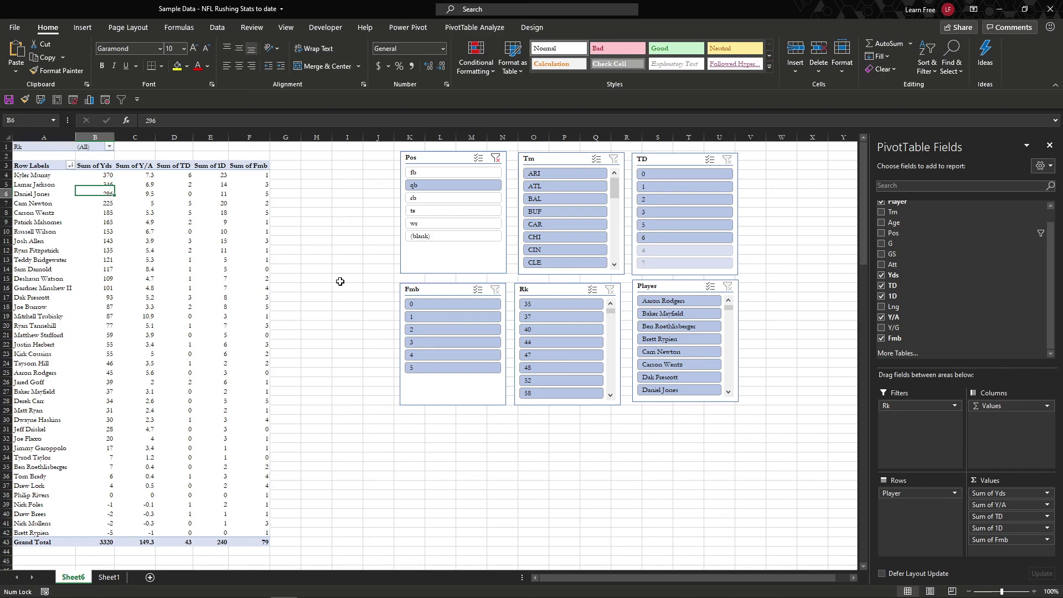
{"action": "key", "text": "shift+space"}
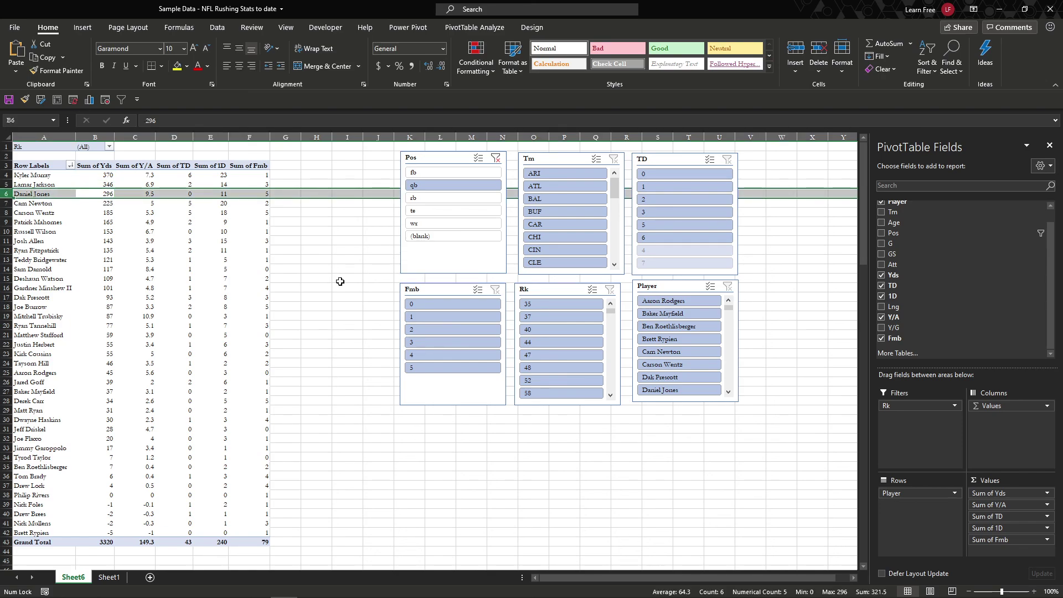
{"action": "key", "text": "Right"}
{"action": "key", "text": "shift+space"}
{"action": "key", "text": "Left"}
{"action": "key", "text": "Up"}
{"action": "key", "text": "Up"}
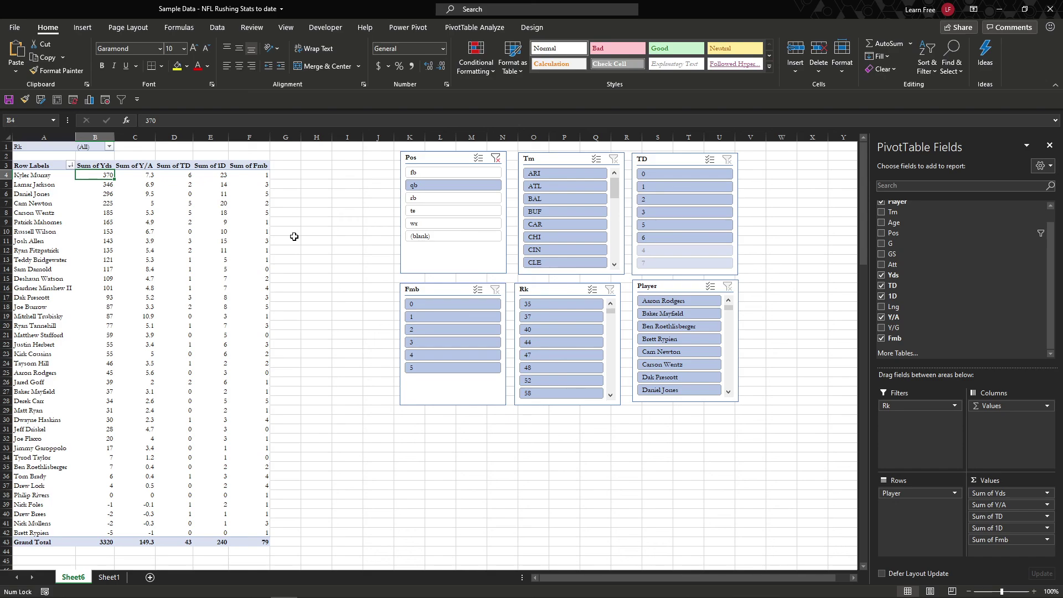
{"action": "left_click", "coordinate": [102, 202]}
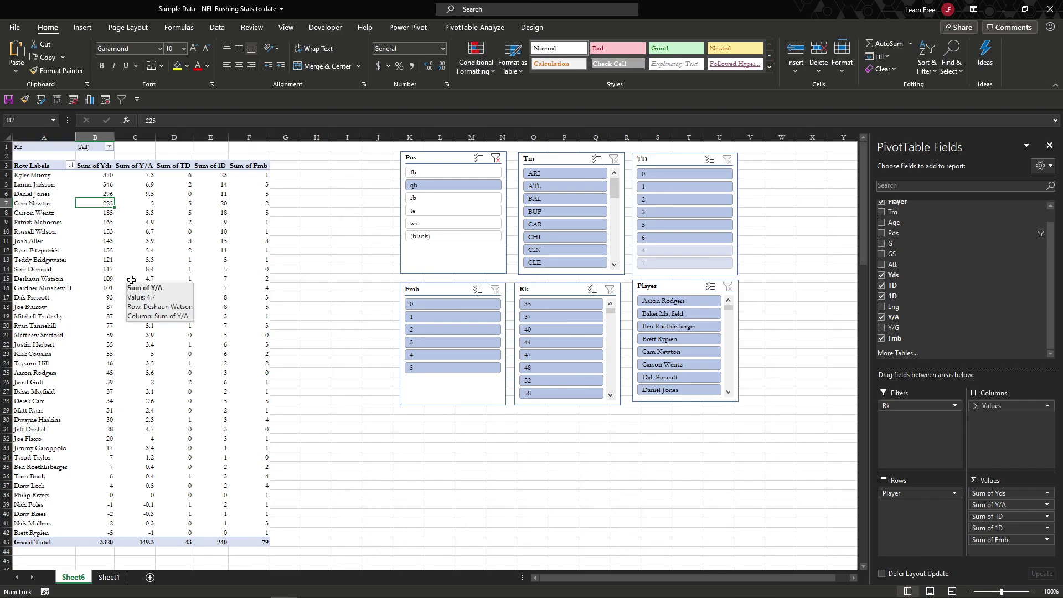
{"action": "left_click", "coordinate": [133, 259]}
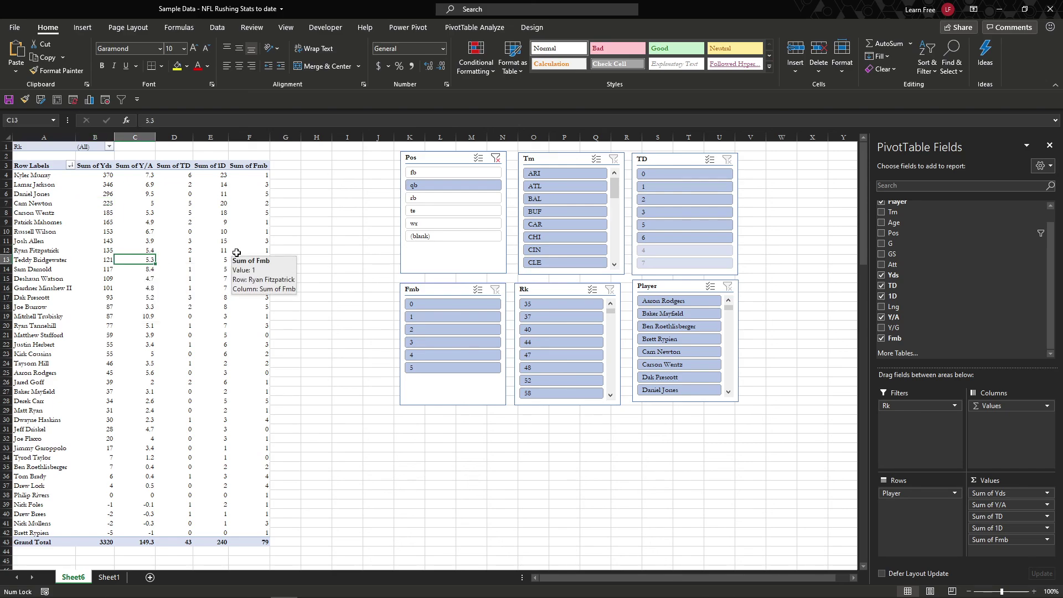
{"action": "left_click", "coordinate": [213, 211]}
{"action": "left_click", "coordinate": [201, 192]}
{"action": "left_click", "coordinate": [417, 430]}
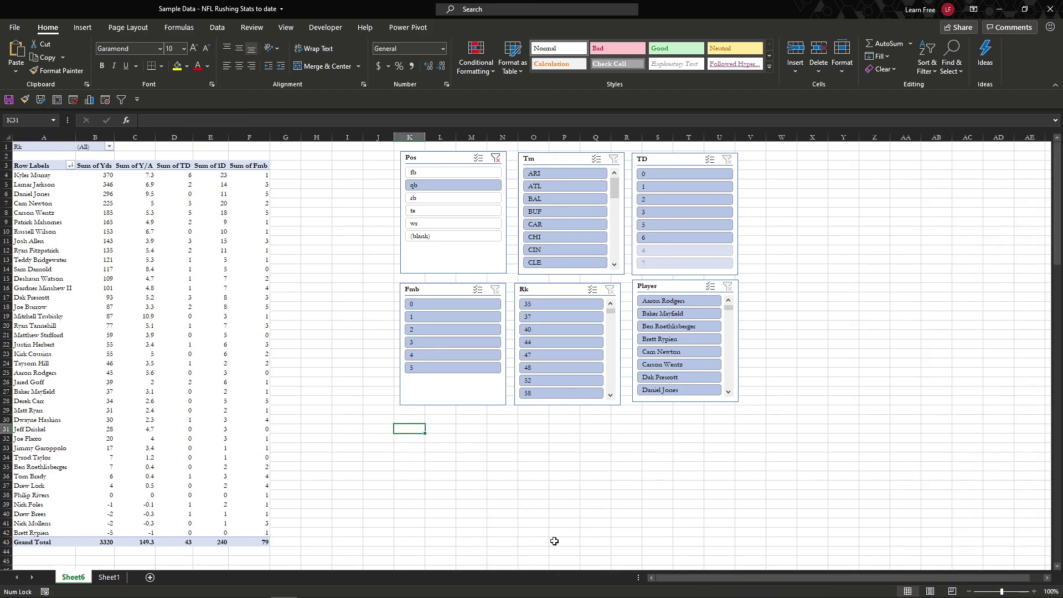
Step: Turn on banded columns and banded rows for the PivotTable and apply a Medium style with a solid blue header
{"action": "left_click", "coordinate": [178, 279]}
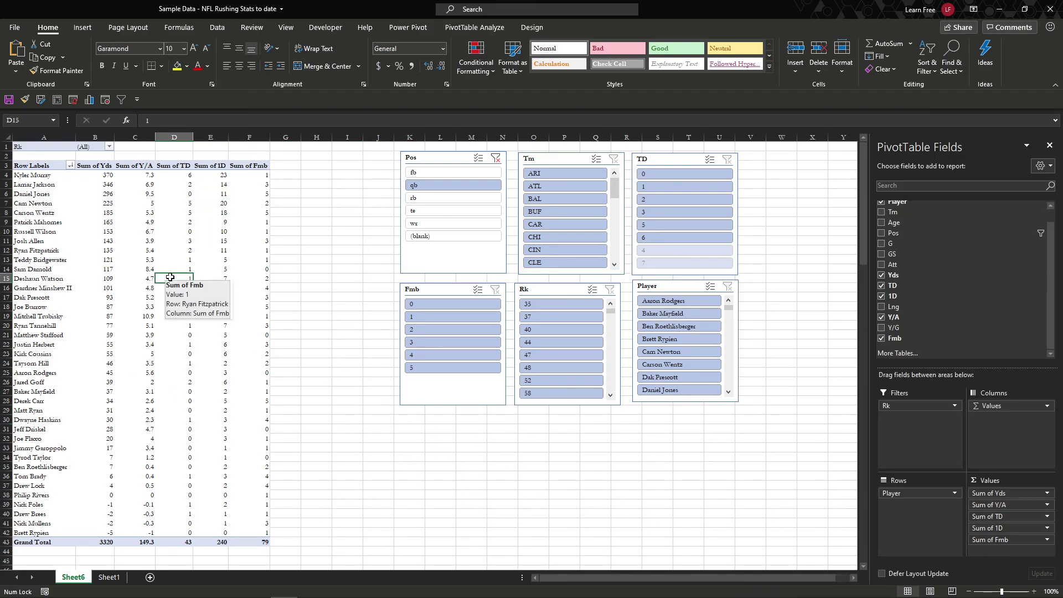
{"action": "left_click", "coordinate": [497, 31]}
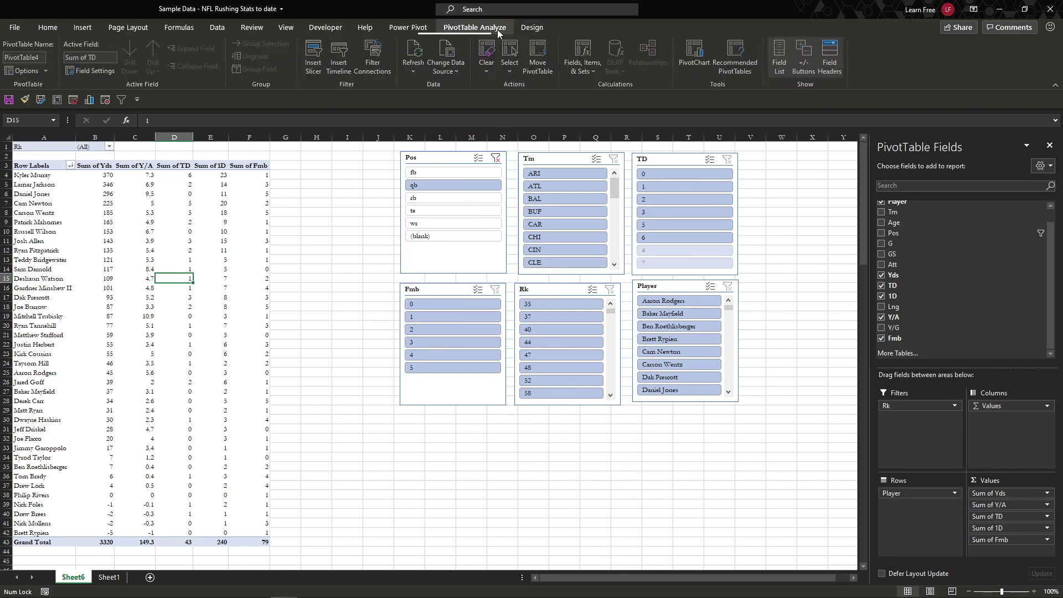
{"action": "left_click", "coordinate": [532, 28]}
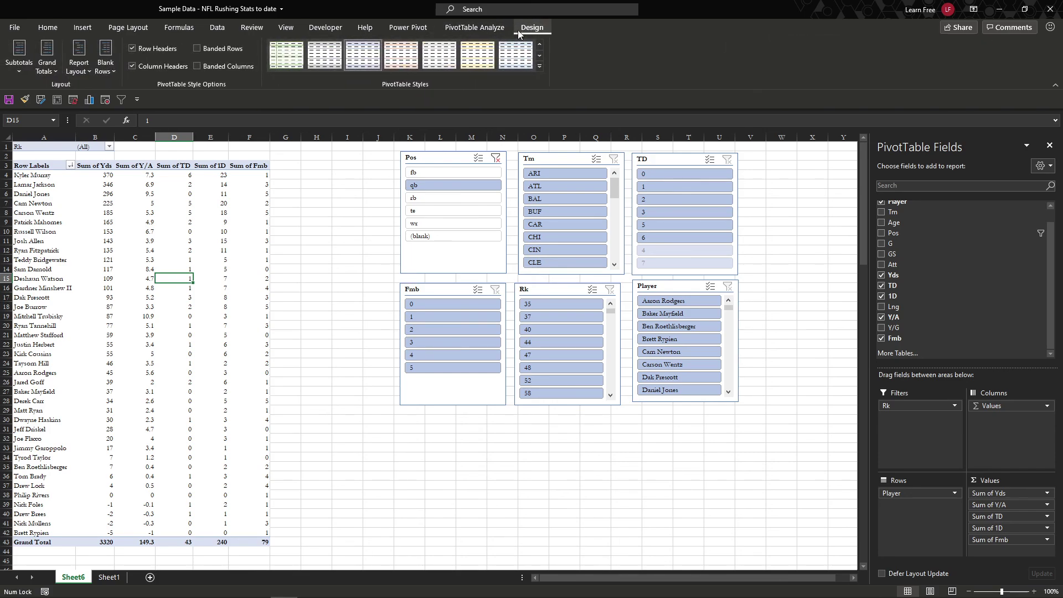
{"action": "left_click", "coordinate": [224, 66]}
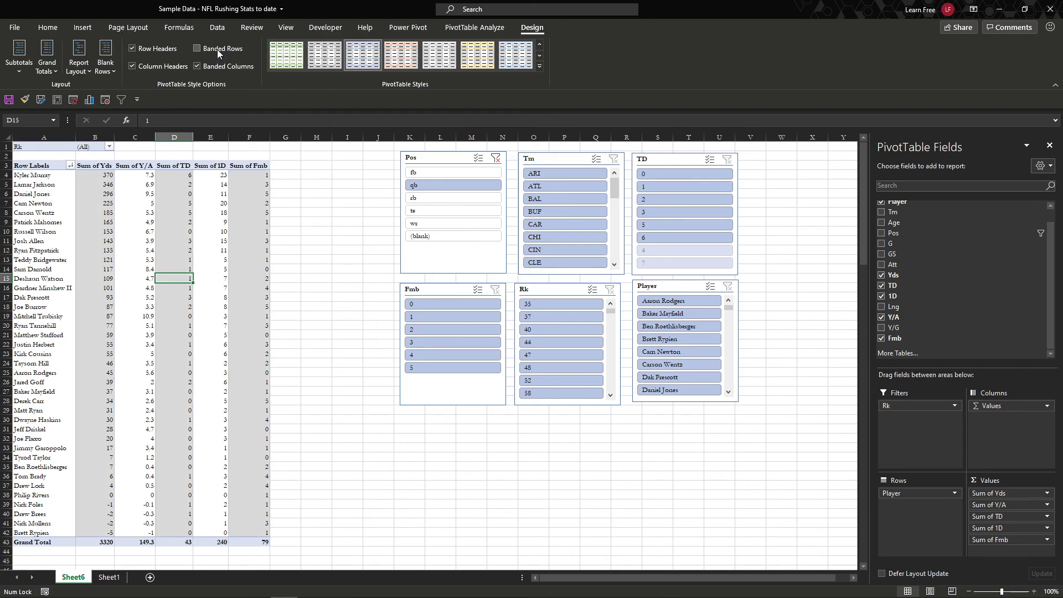
{"action": "left_click", "coordinate": [218, 50]}
{"action": "left_click", "coordinate": [540, 65]}
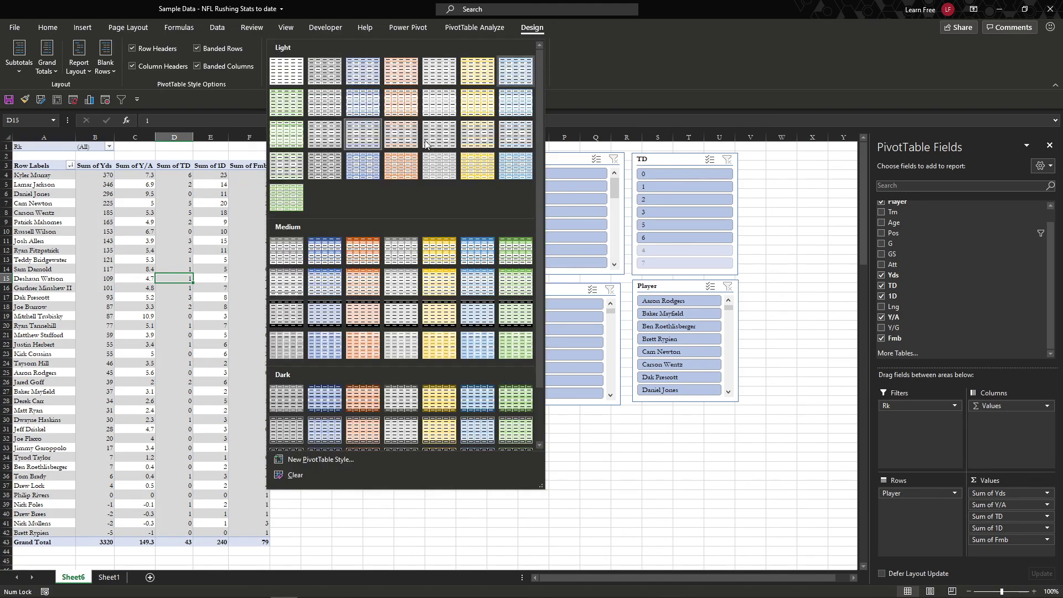
{"action": "left_click", "coordinate": [325, 251]}
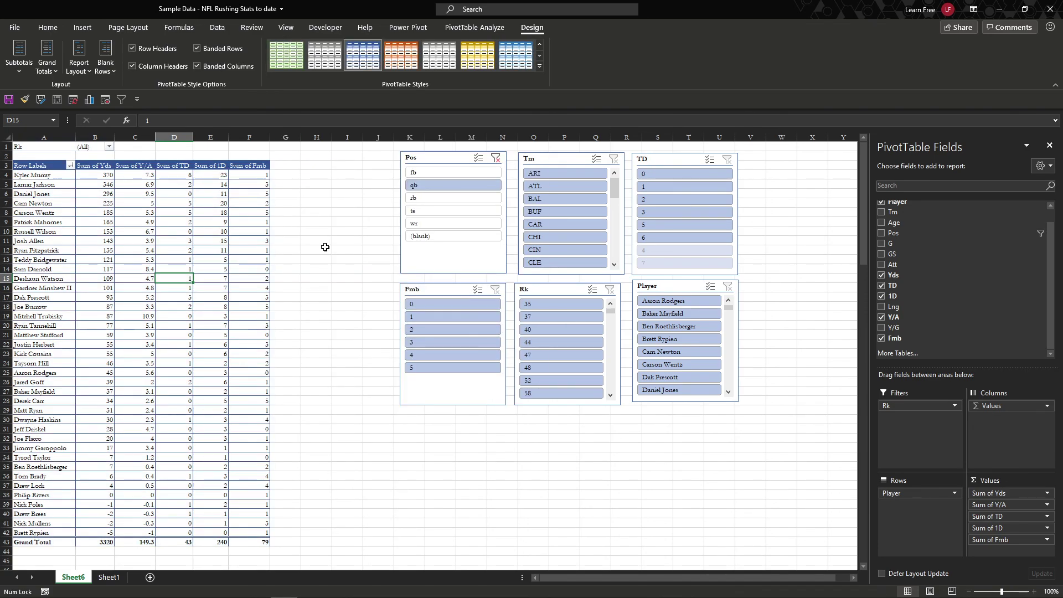
Step: Give the Pos slicer a light yellow style, the Tm slicer a light blue style and the TD slicer a light green style
{"action": "left_click", "coordinate": [444, 160]}
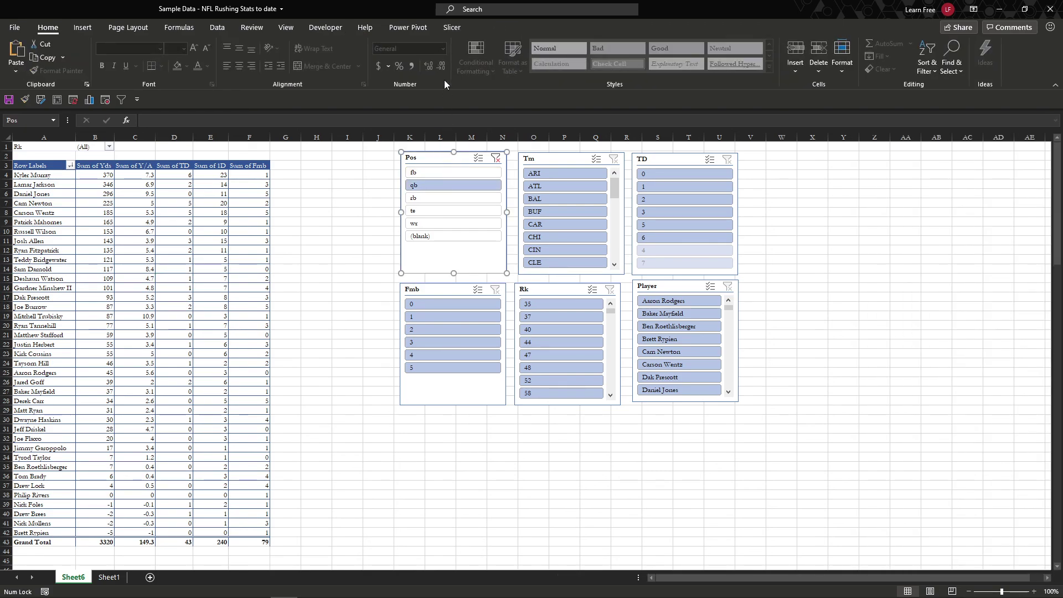
{"action": "left_click", "coordinate": [452, 27]}
{"action": "left_click", "coordinate": [213, 58]}
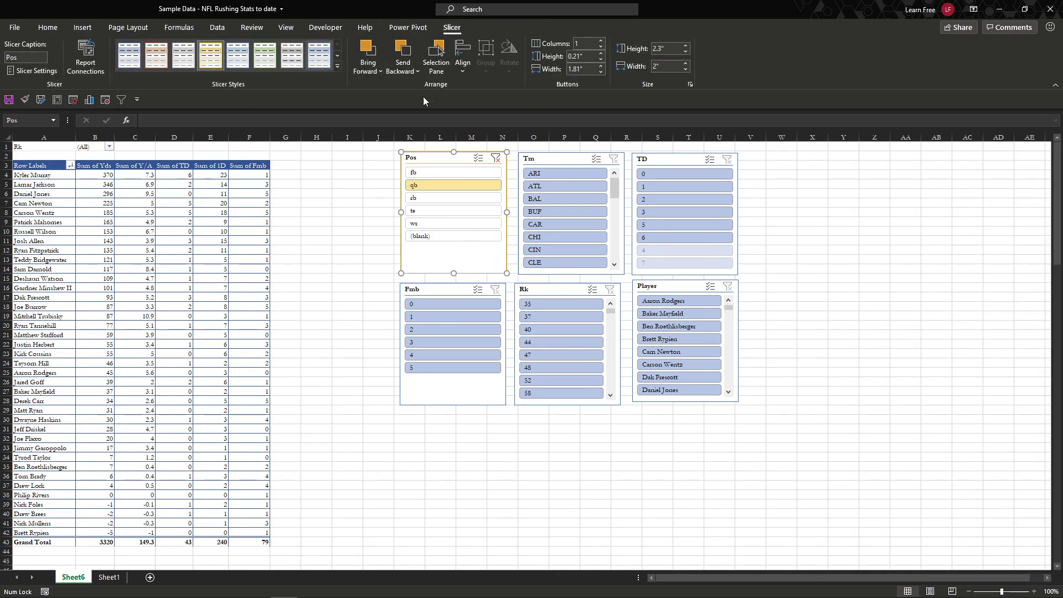
{"action": "left_click", "coordinate": [564, 160]}
{"action": "left_click", "coordinate": [665, 160]}
{"action": "left_click", "coordinate": [265, 55]}
Step: Apply the dark blue slicer style to the Player slicer and deselect the slicers
{"action": "left_click", "coordinate": [670, 286]}
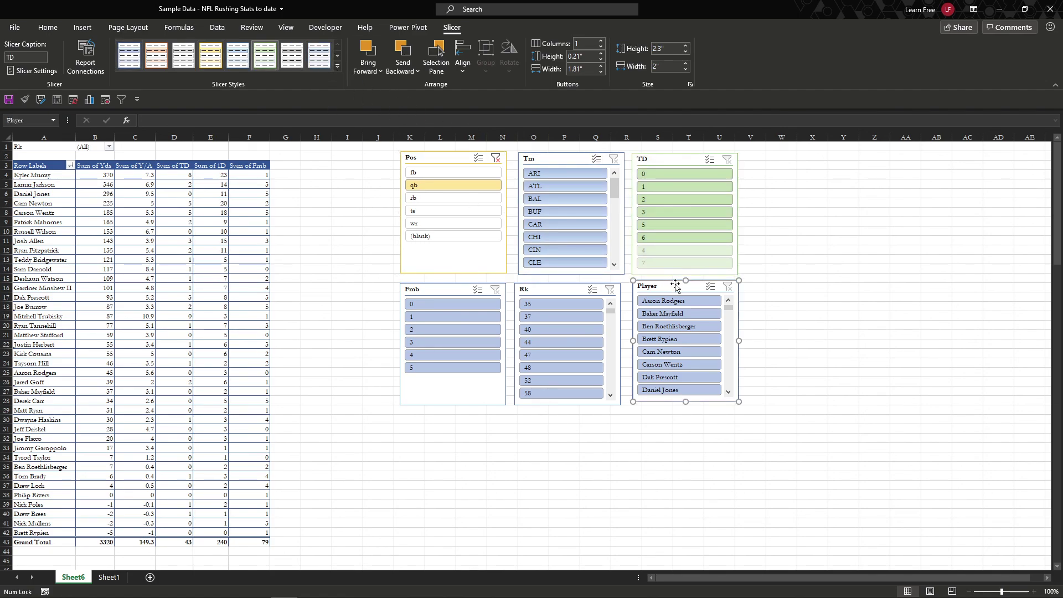
{"action": "left_click", "coordinate": [338, 66]}
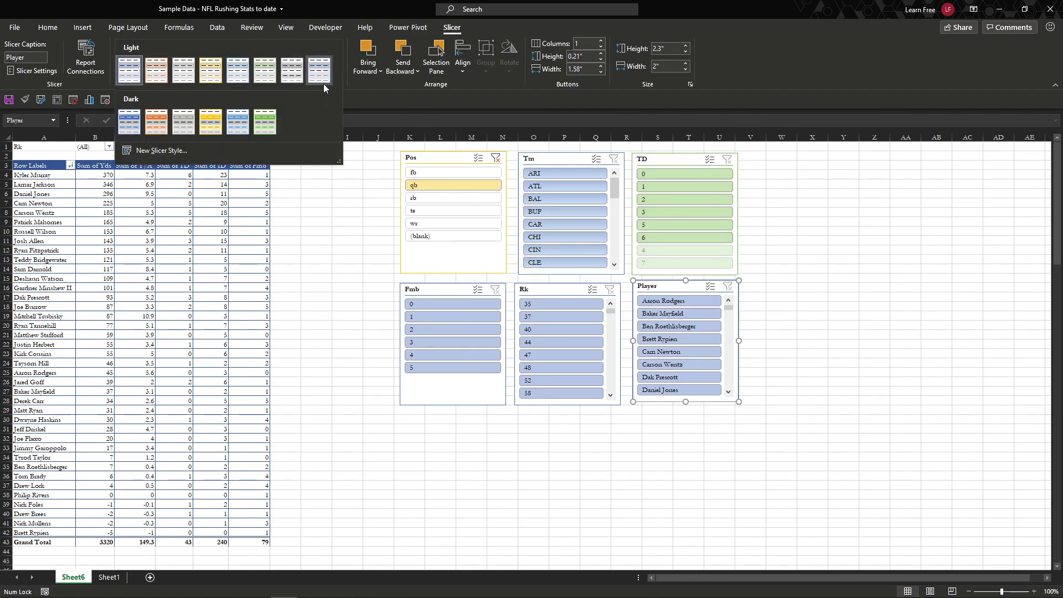
{"action": "left_click", "coordinate": [129, 121]}
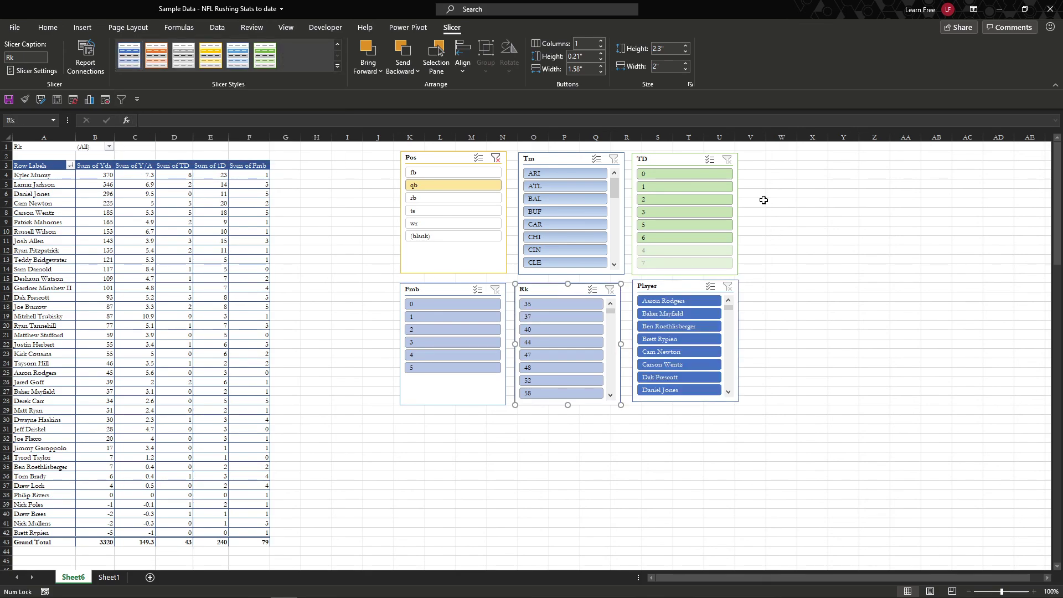
{"action": "left_click", "coordinate": [780, 188]}
{"action": "left_click", "coordinate": [776, 190]}
{"action": "left_click", "coordinate": [775, 183]}
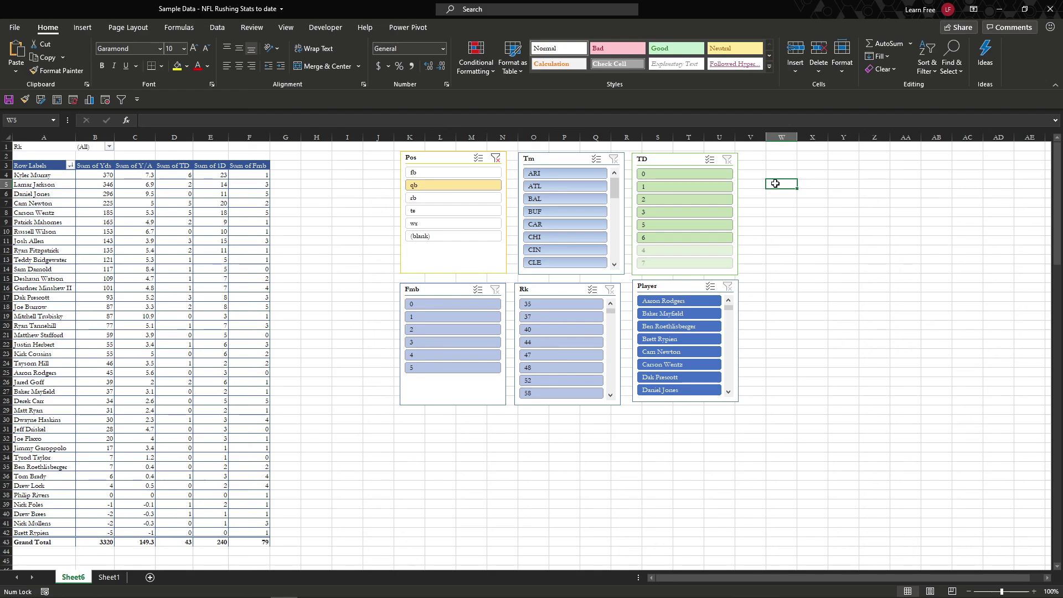
Step: Apply the dark blue slicer style to the Fmb slicer and return to the PivotTable cells
{"action": "left_click", "coordinate": [677, 159]}
{"action": "left_click", "coordinate": [484, 284]}
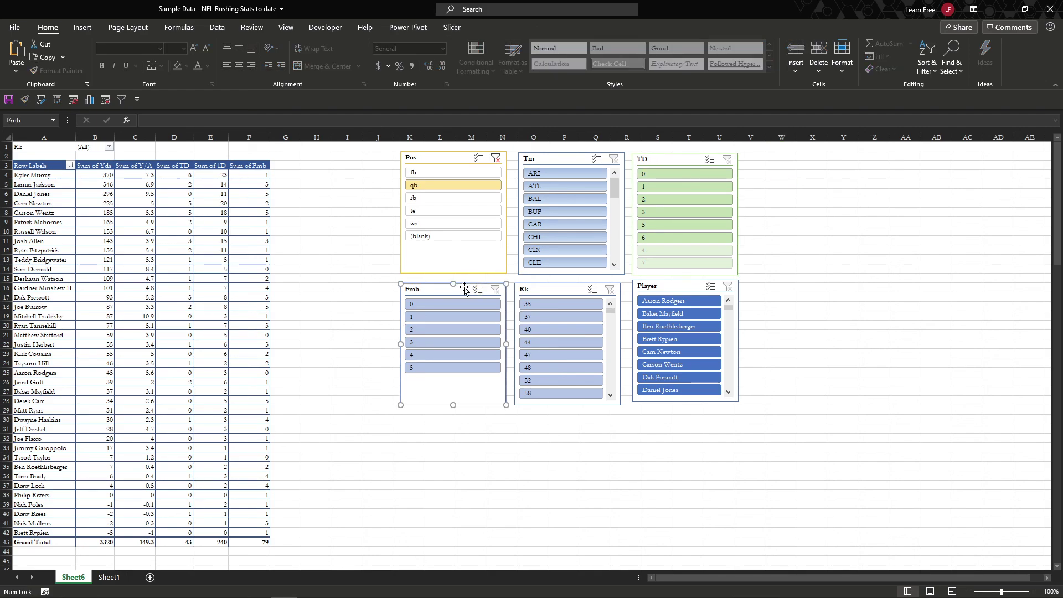
{"action": "left_click", "coordinate": [452, 27]}
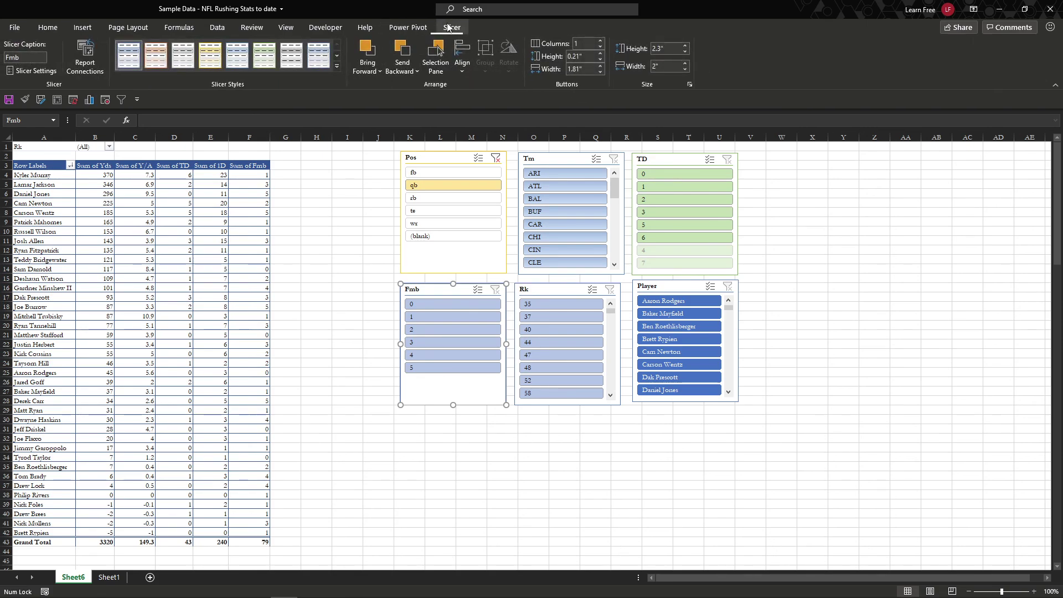
{"action": "left_click", "coordinate": [337, 62]}
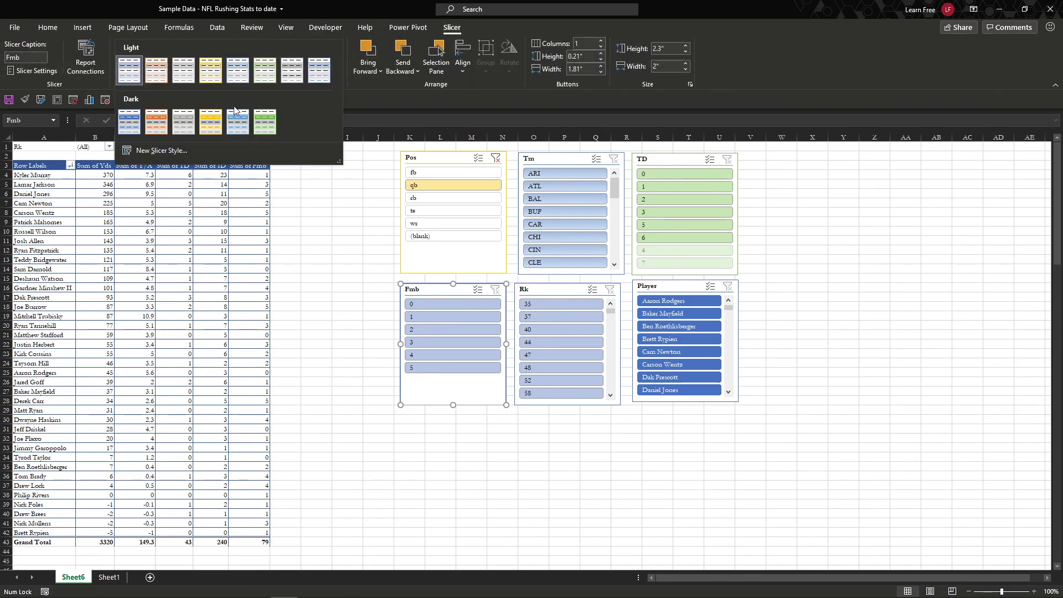
{"action": "left_click", "coordinate": [133, 122]}
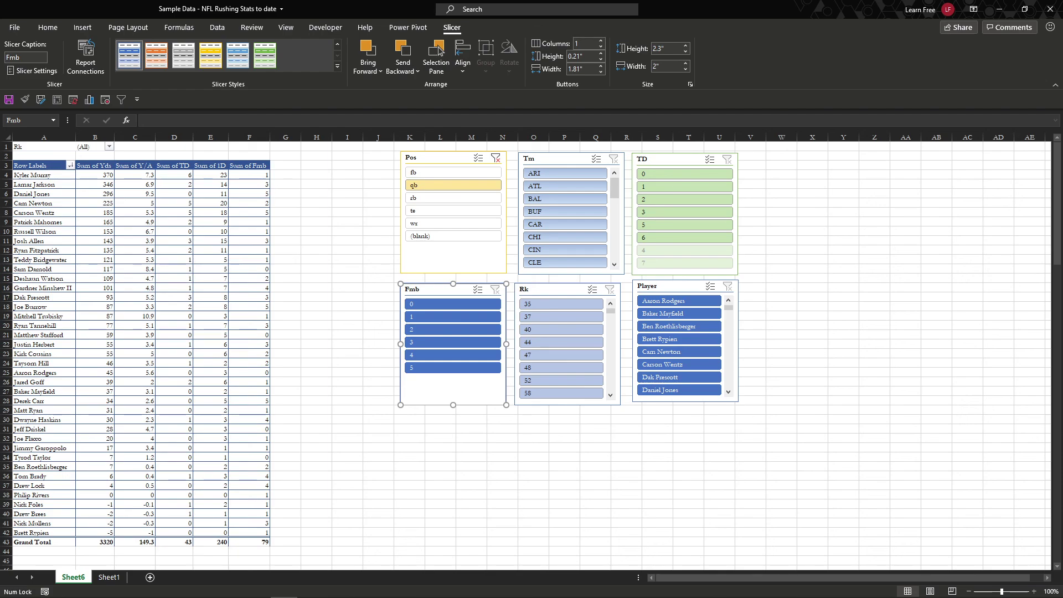
{"action": "left_click", "coordinate": [244, 239]}
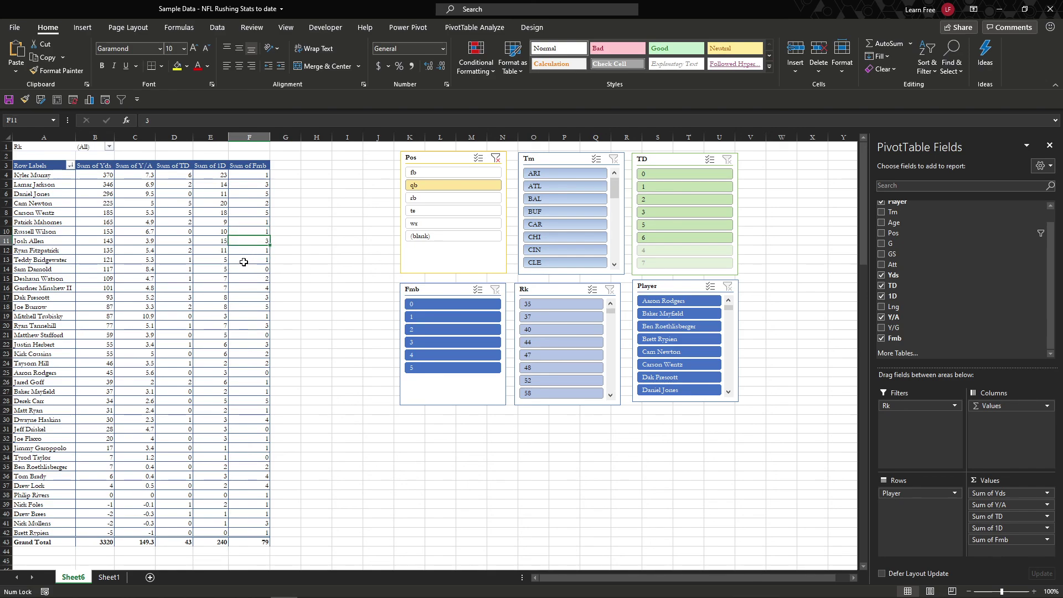
{"action": "left_click", "coordinate": [212, 262]}
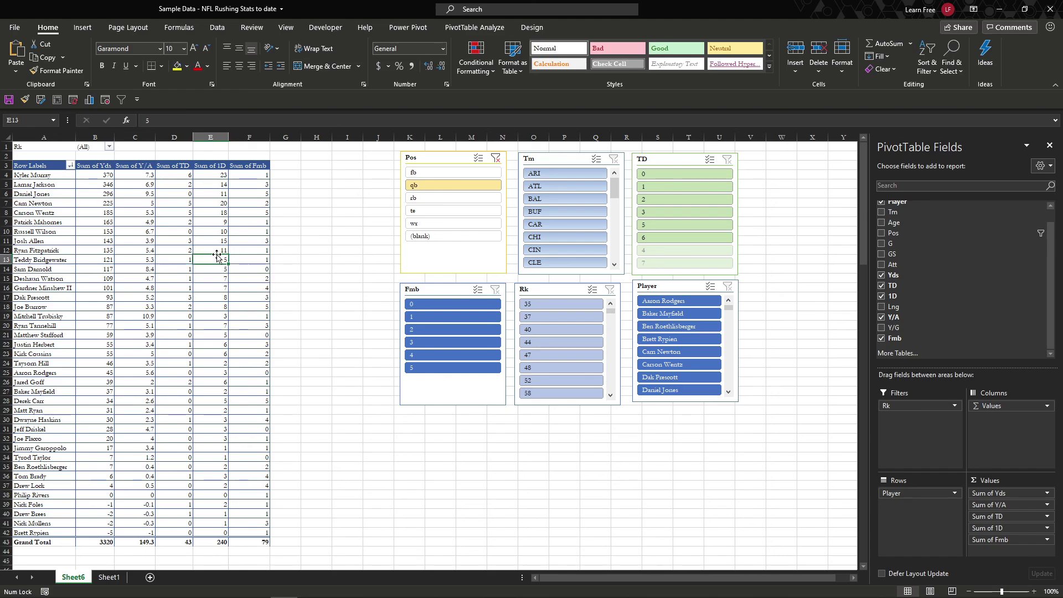